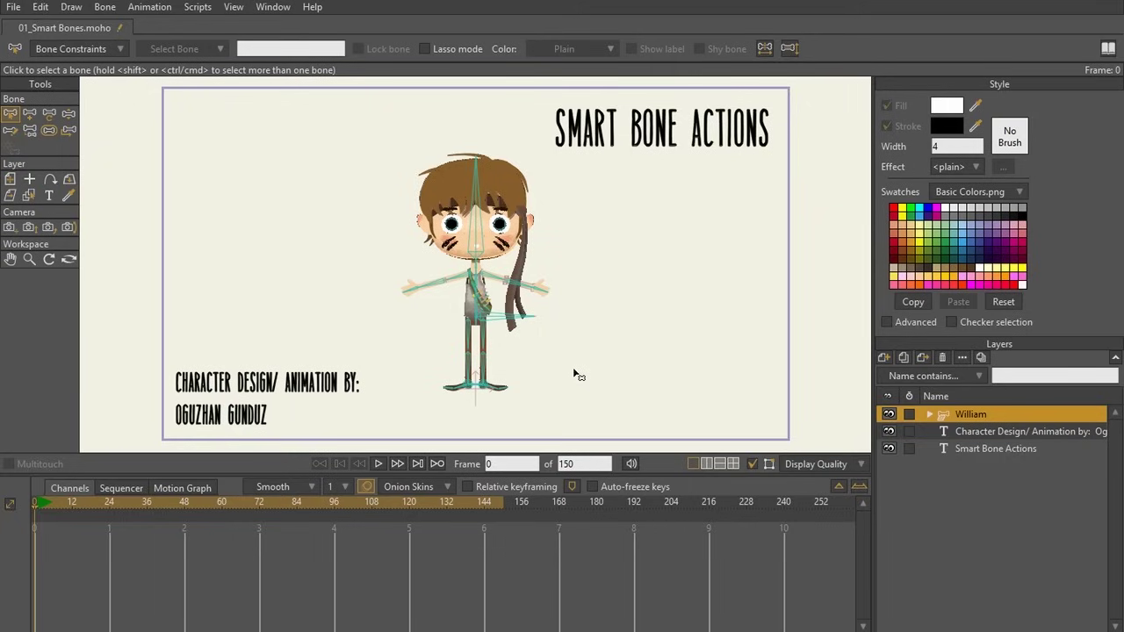
# Step: Select the Leg_L layer, zoom the canvas onto the legs, then move the William rig to frame 1
pyautogui.scroll(3, 523, 376)
pyautogui.keyDown('ctrl'); pyautogui.keyDown('alt'); pyautogui.click(519, 376); pyautogui.keyUp('alt'); pyautogui.keyUp('ctrl')
pyautogui.scroll(-3, 457, 360)
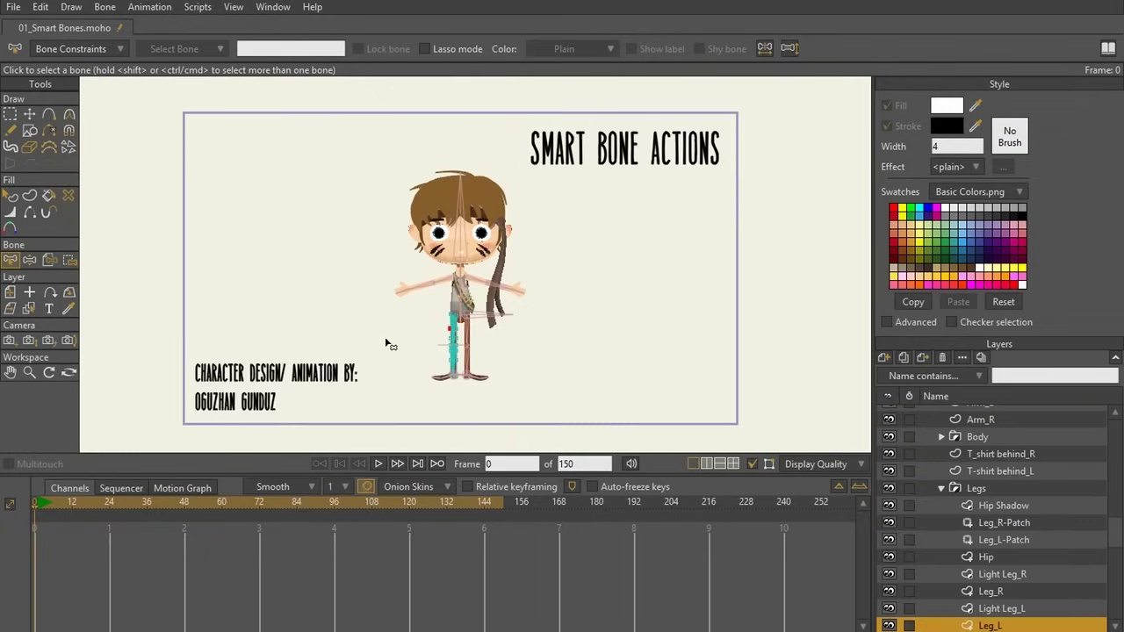
pyautogui.scroll(5, 387, 344)
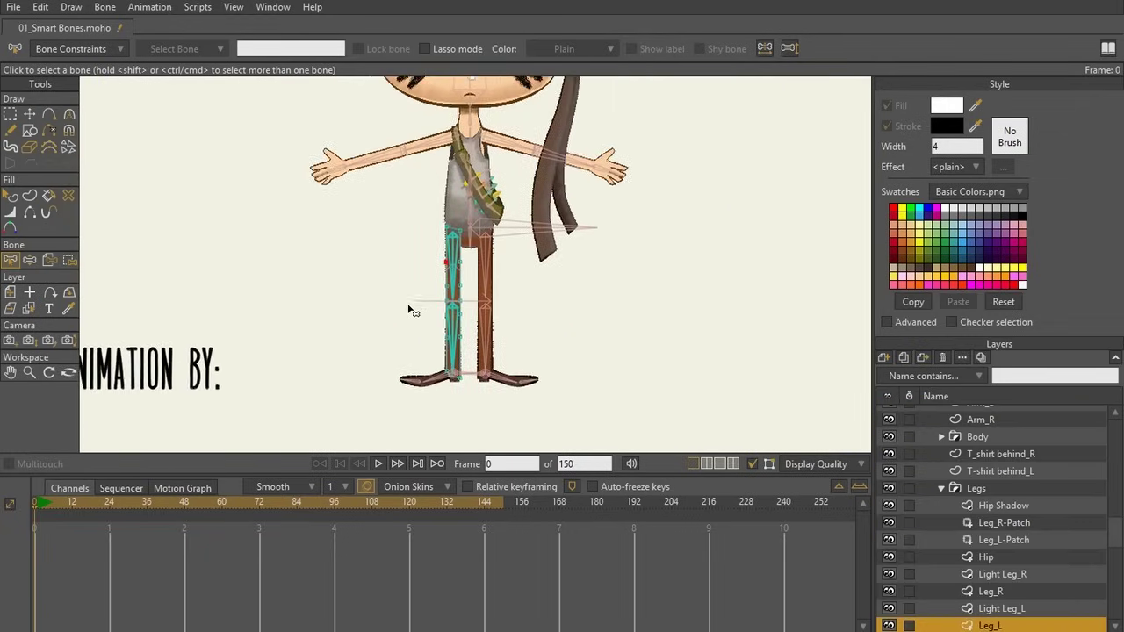
pyautogui.scroll(1, 409, 315)
pyautogui.scroll(2, 404, 369)
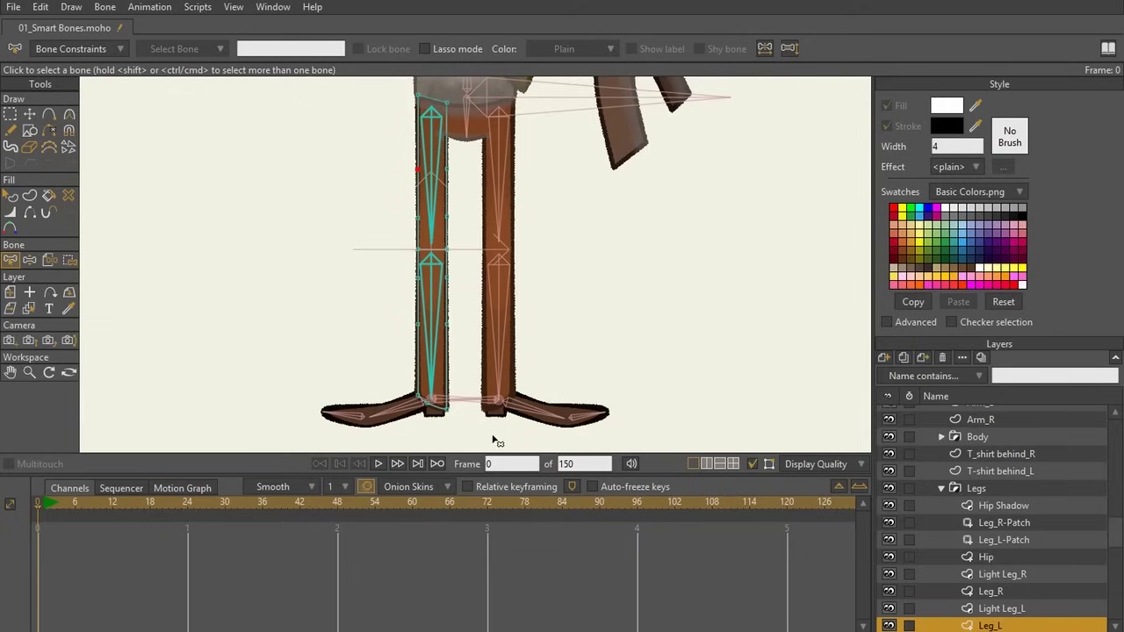
pyautogui.click(40, 509)
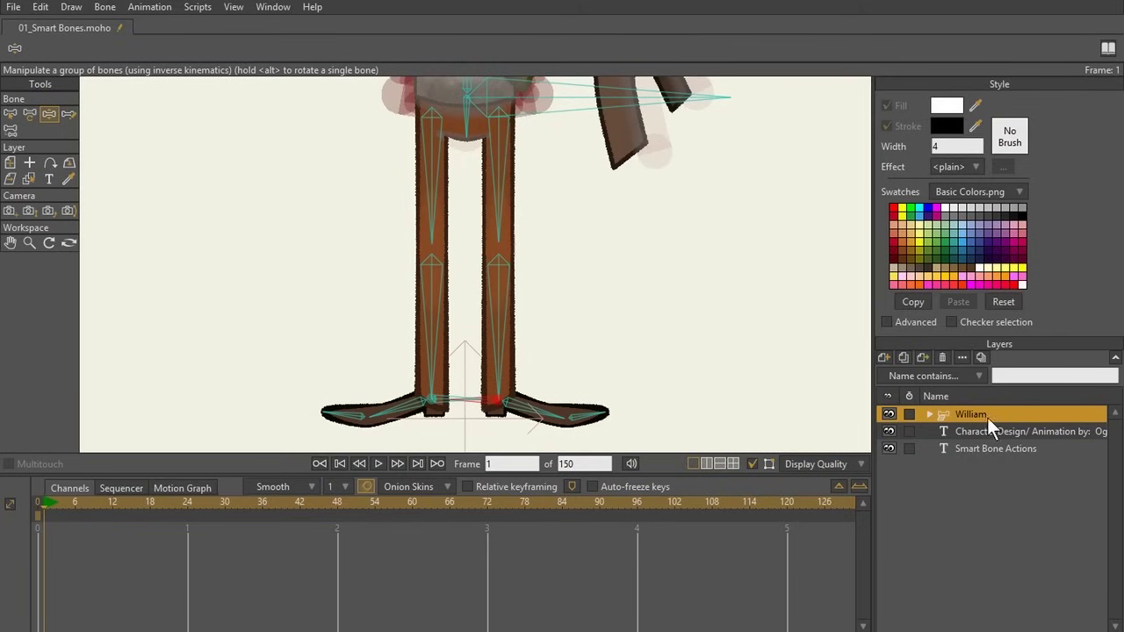
pyautogui.moveTo(493, 402); pyautogui.dragTo(509, 346)
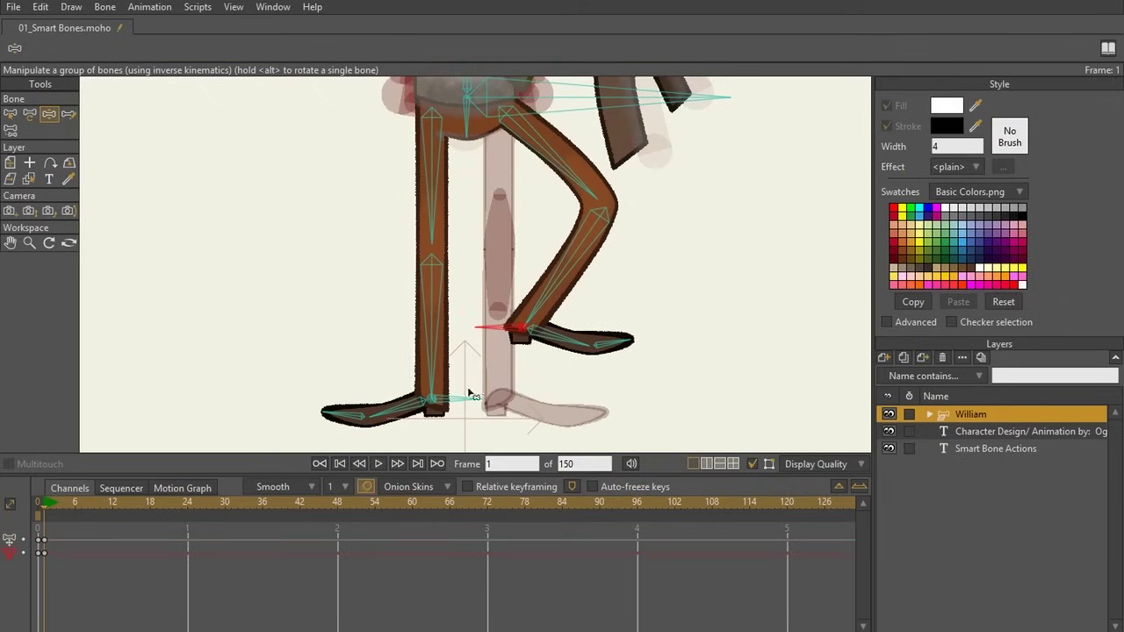
pyautogui.hotkey('ctrl', 'z')
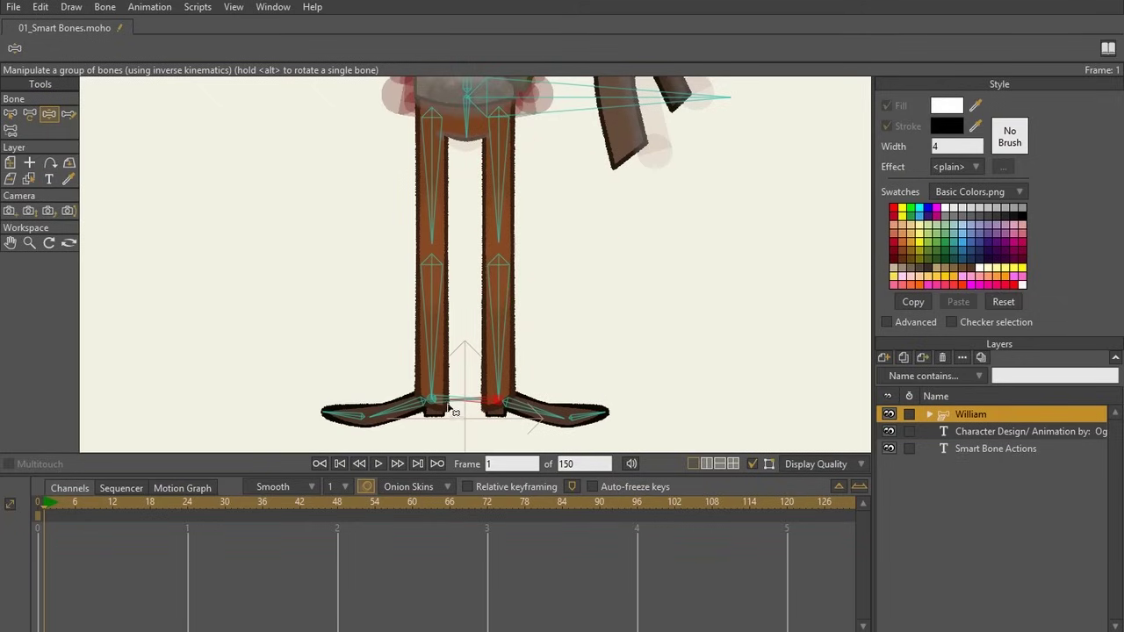
pyautogui.click(447, 405)
pyautogui.moveTo(447, 404); pyautogui.dragTo(431, 299)
pyautogui.moveTo(485, 409); pyautogui.dragTo(506, 309)
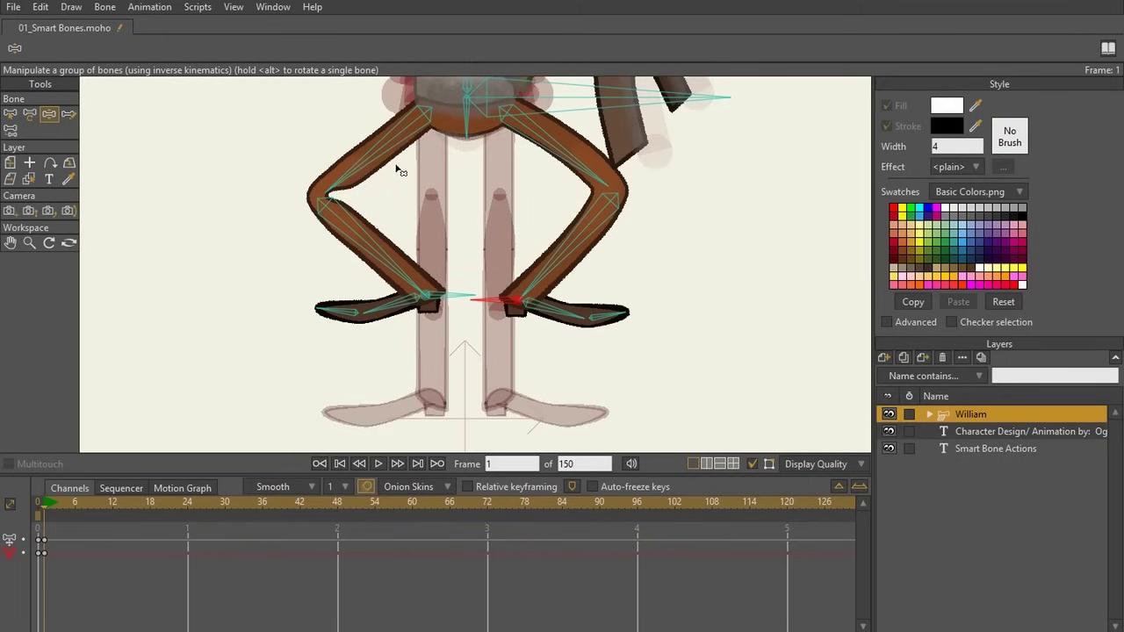
pyautogui.press('b')
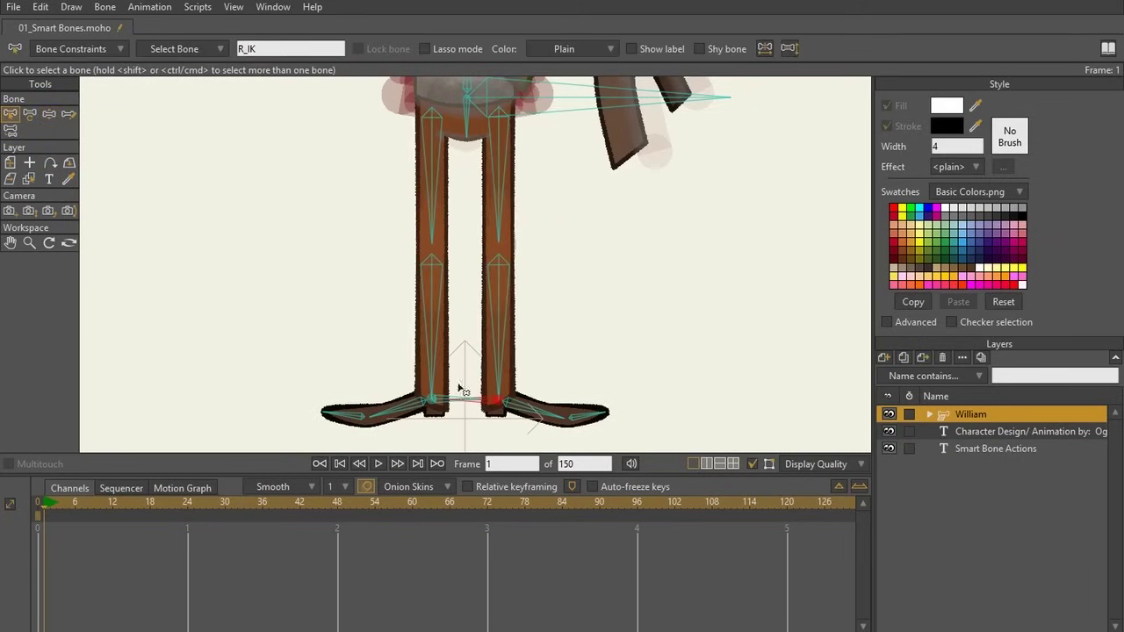
# Step: Bend William's left knee by lifting the foot with IK, then reselect the L_Shin bone
pyautogui.click(435, 284)
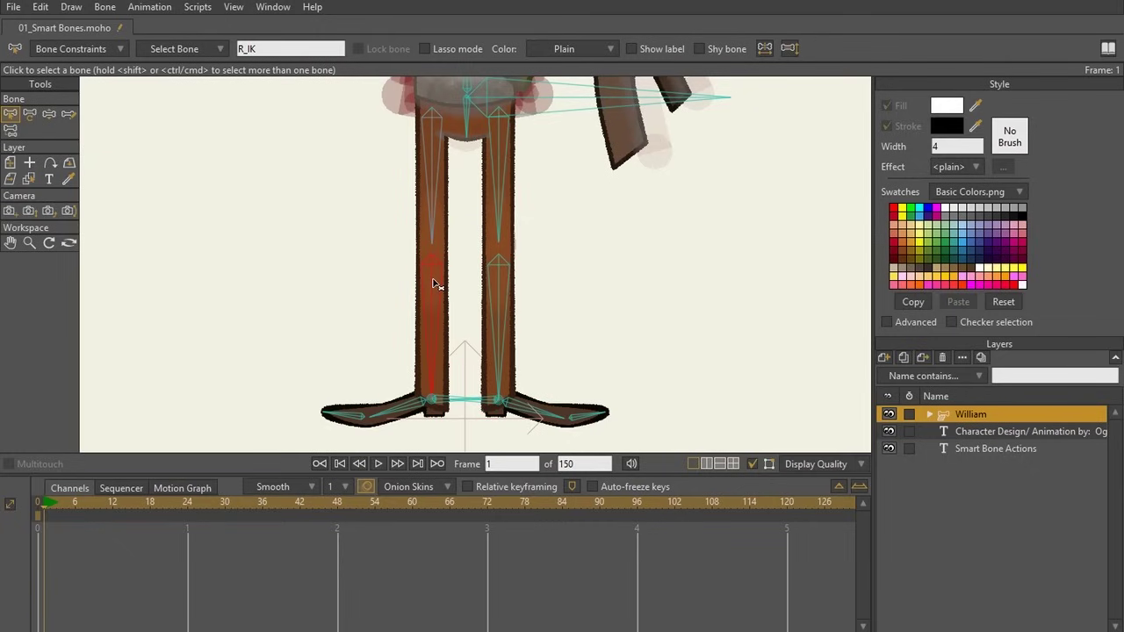
pyautogui.press('z')
pyautogui.moveTo(457, 402); pyautogui.dragTo(446, 338)
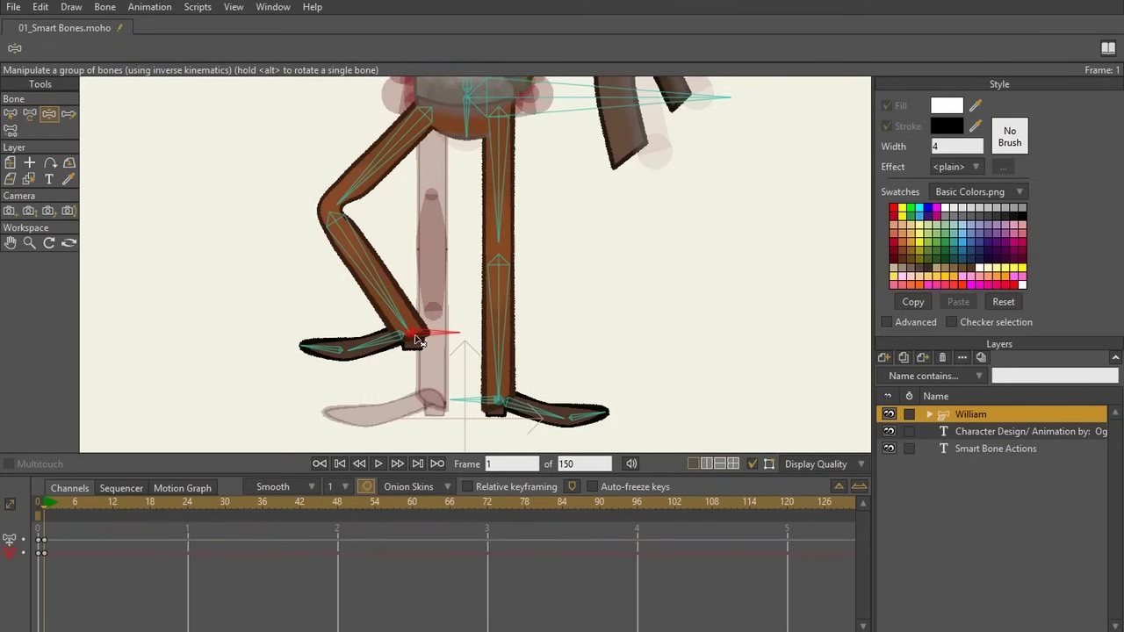
pyautogui.moveTo(443, 339); pyautogui.dragTo(422, 412)
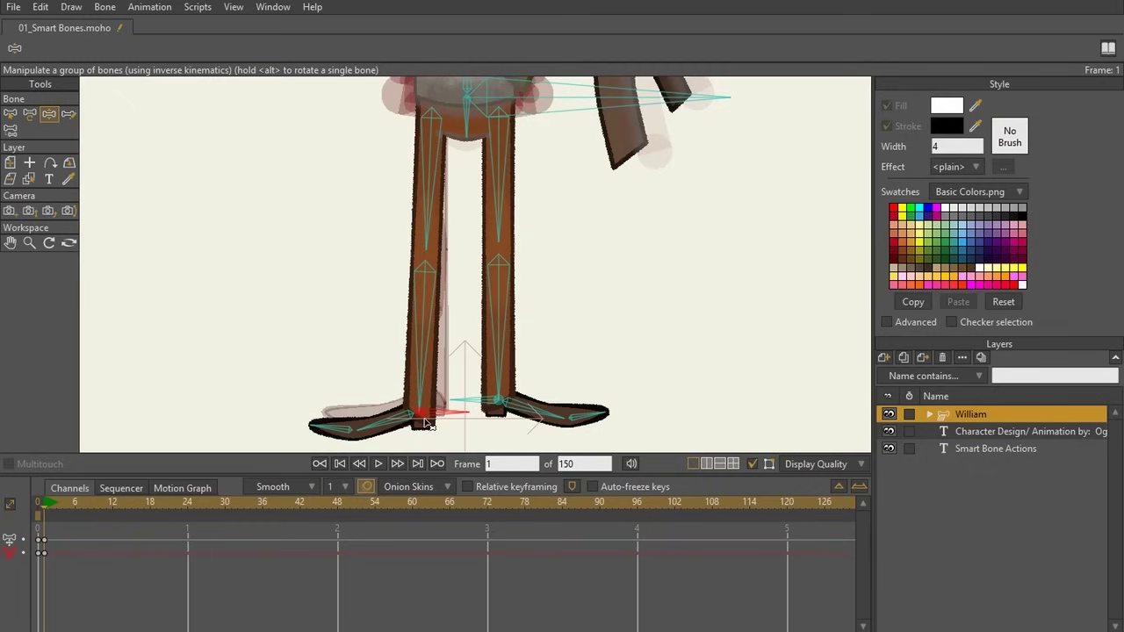
pyautogui.moveTo(428, 420); pyautogui.dragTo(434, 337)
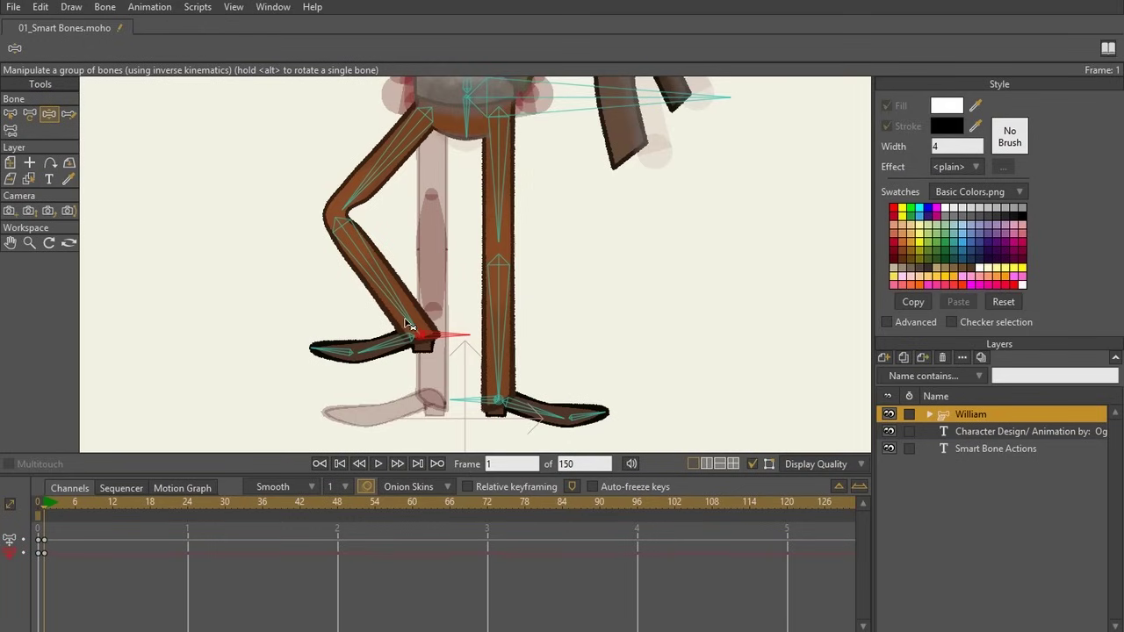
pyautogui.press('b')
pyautogui.click(368, 263)
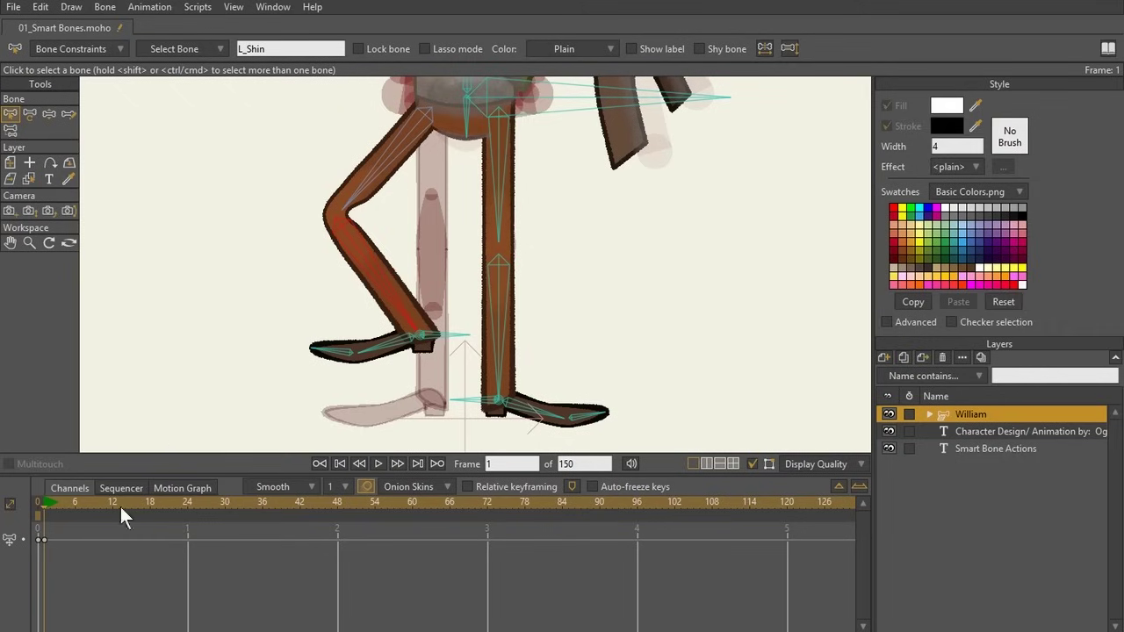
# Step: Return to the frame 0 rest pose and confirm the selected bone's name, L_Shin
pyautogui.click(43, 501)
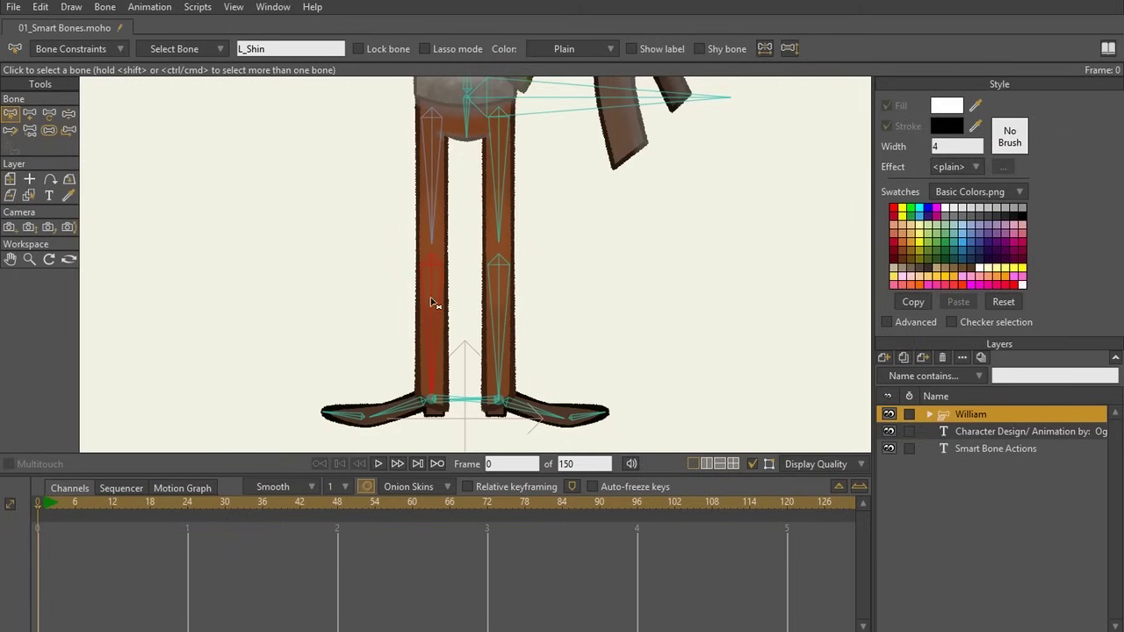
pyautogui.doubleClick(280, 49)
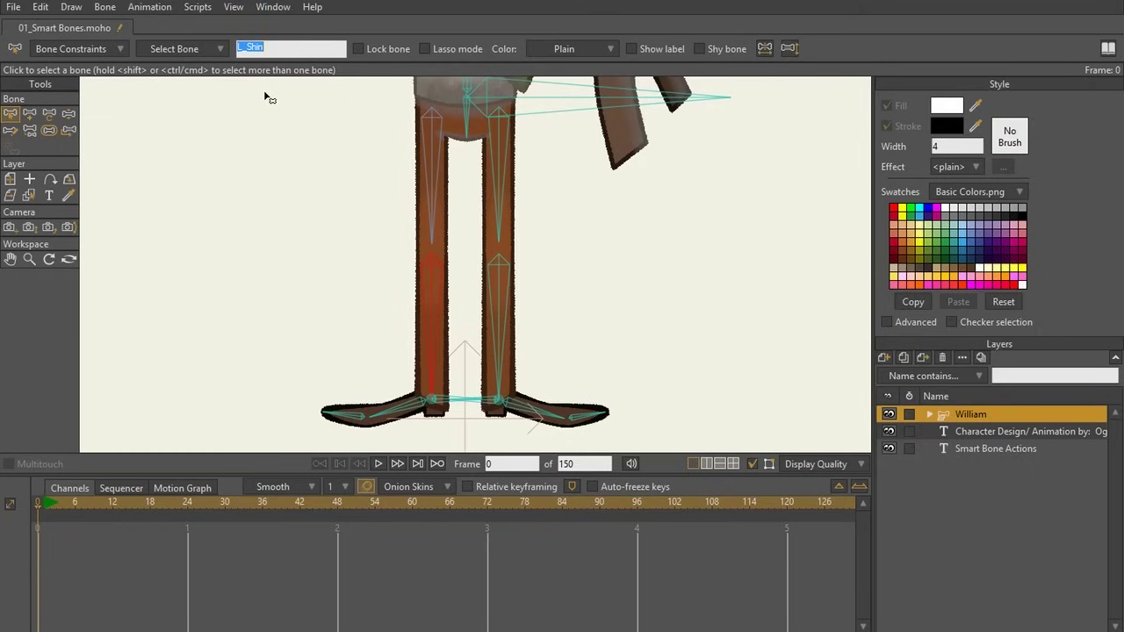
pyautogui.press('Return')
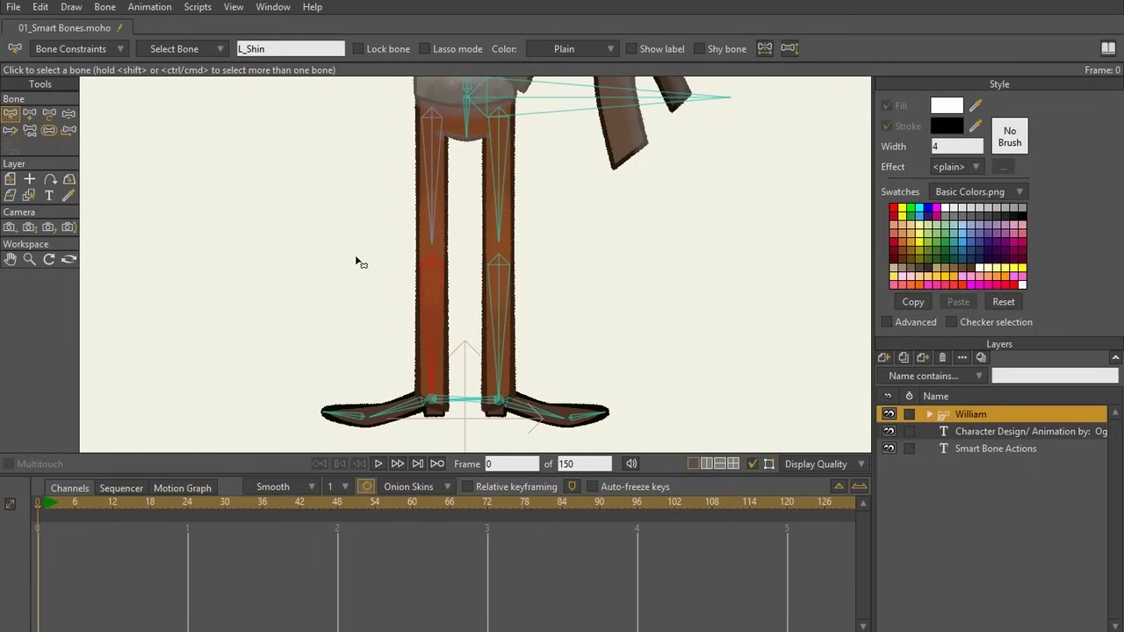
# Step: Open the Actions window and dock it beside the Style panel
pyautogui.click(273, 7)
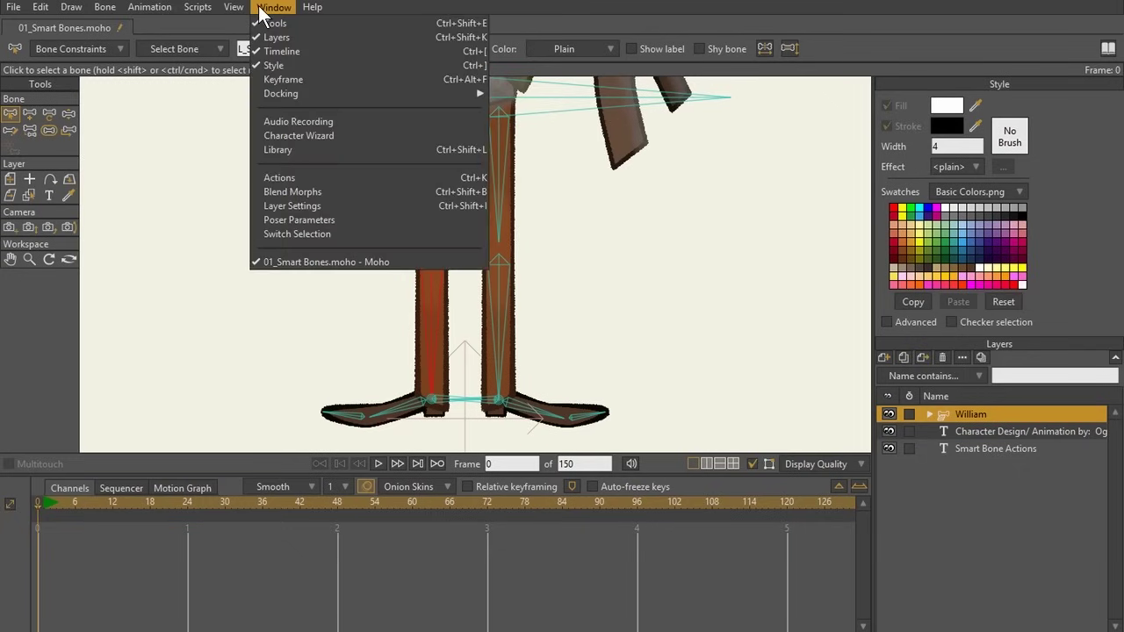
pyautogui.click(280, 175)
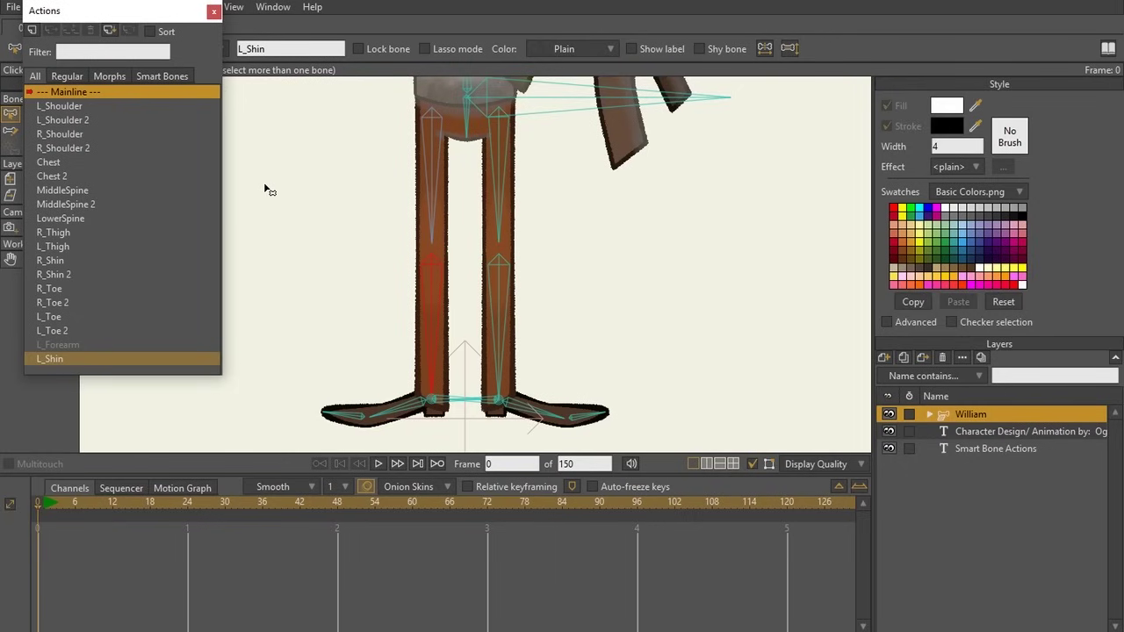
pyautogui.moveTo(113, 11); pyautogui.dragTo(843, 32)
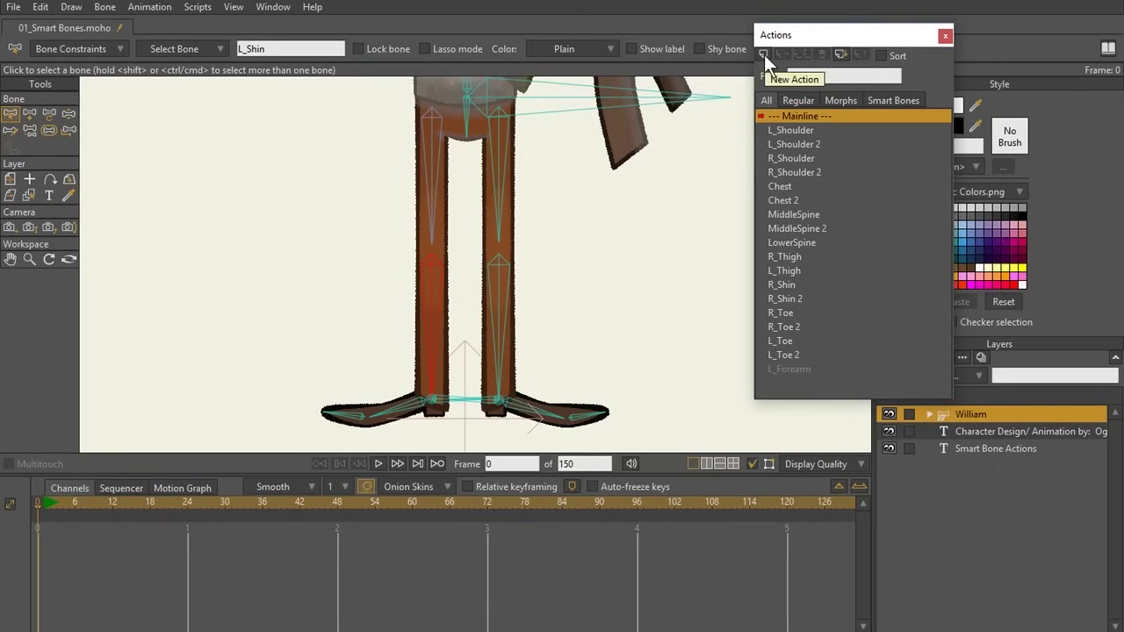
# Step: Create a new bone action named L_Shin
pyautogui.click(763, 54)
pyautogui.moveTo(544, 288); pyautogui.dragTo(631, 221)
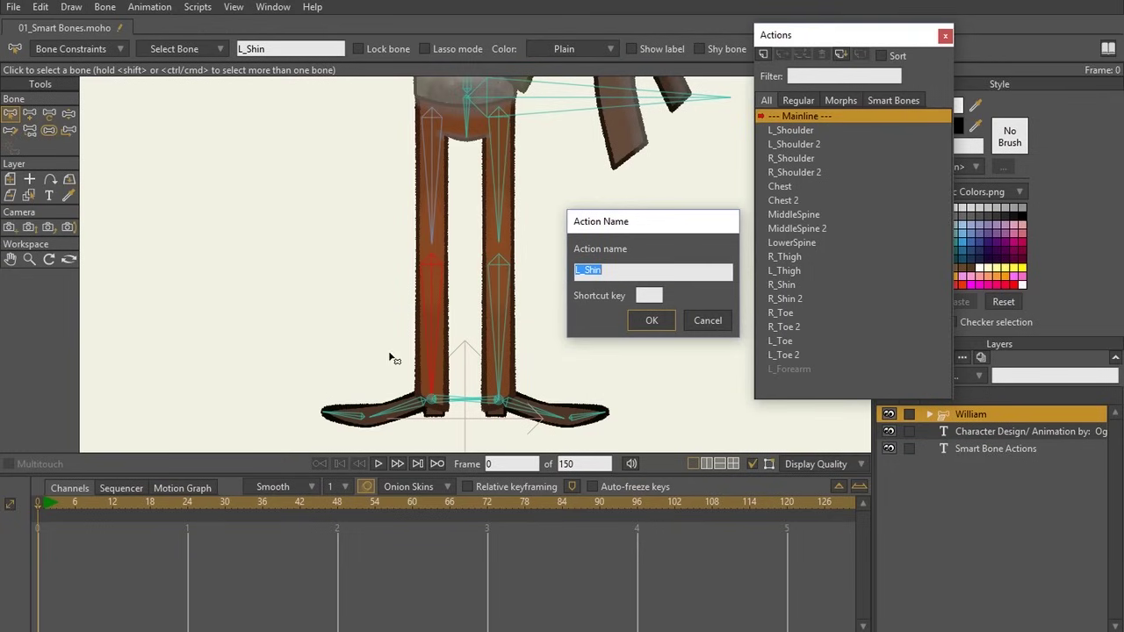
pyautogui.click(611, 270)
pyautogui.click(648, 321)
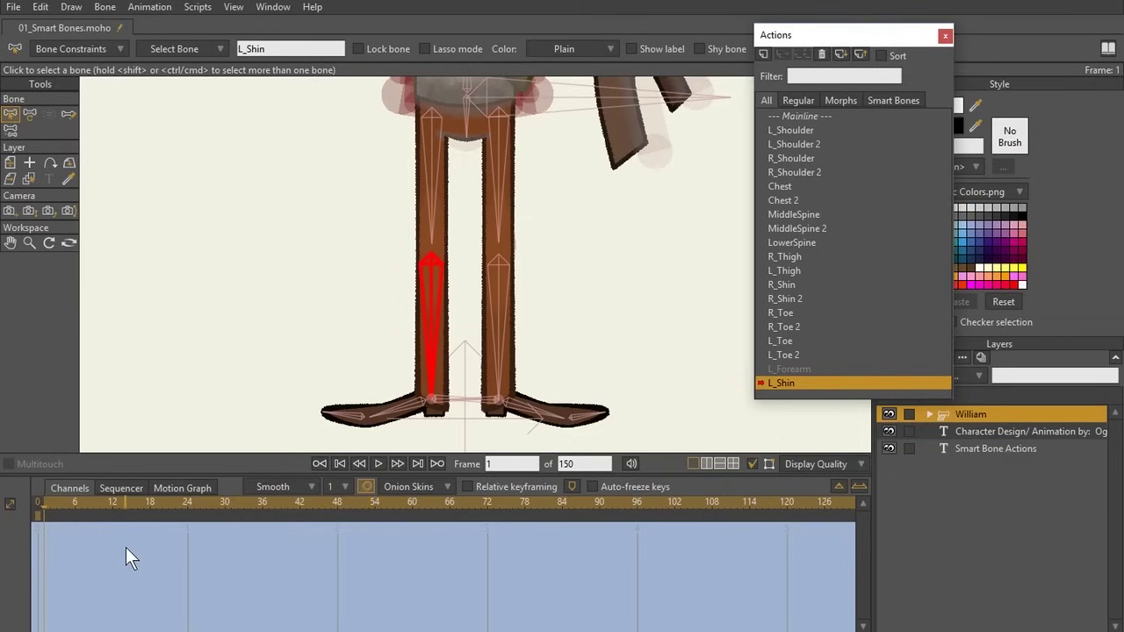
pyautogui.click(814, 116)
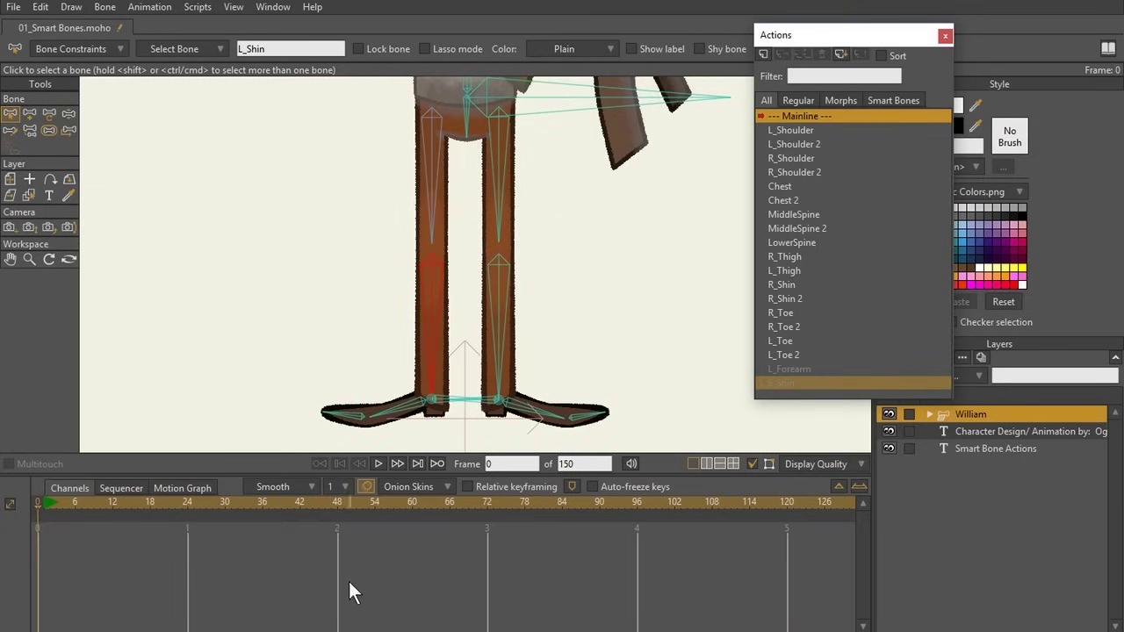
pyautogui.click(781, 384)
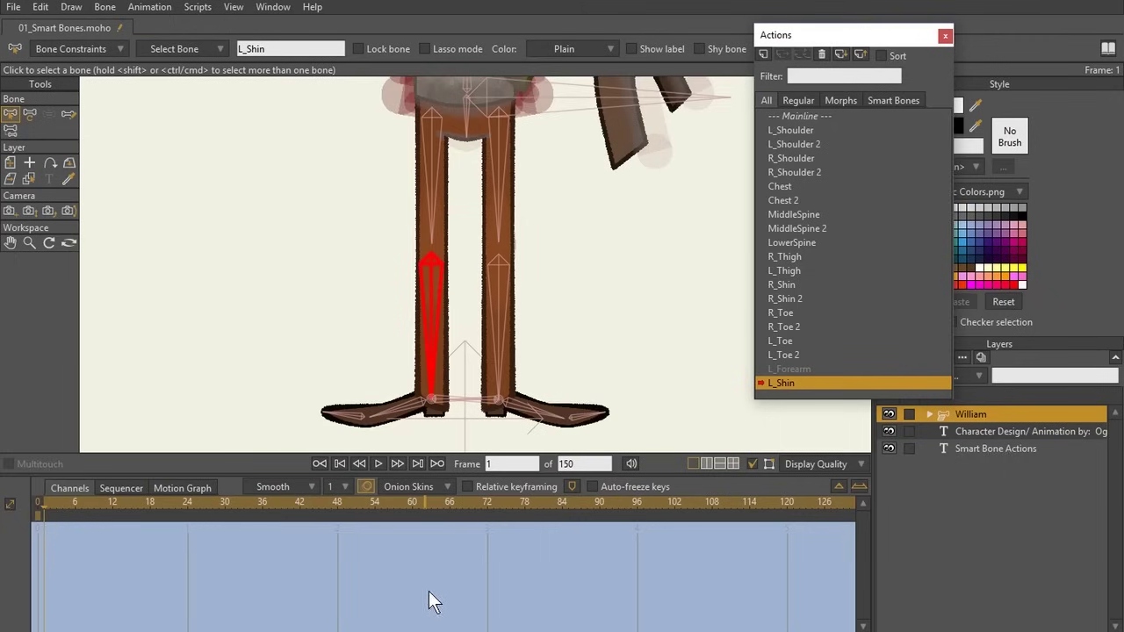
pyautogui.click(930, 415)
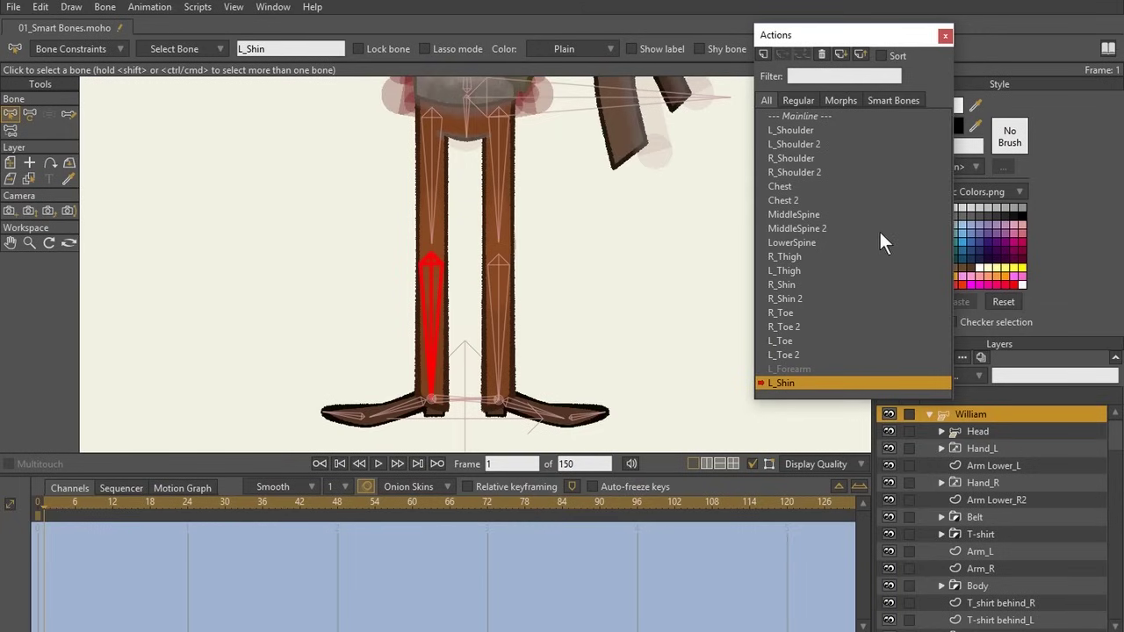
pyautogui.click(929, 416)
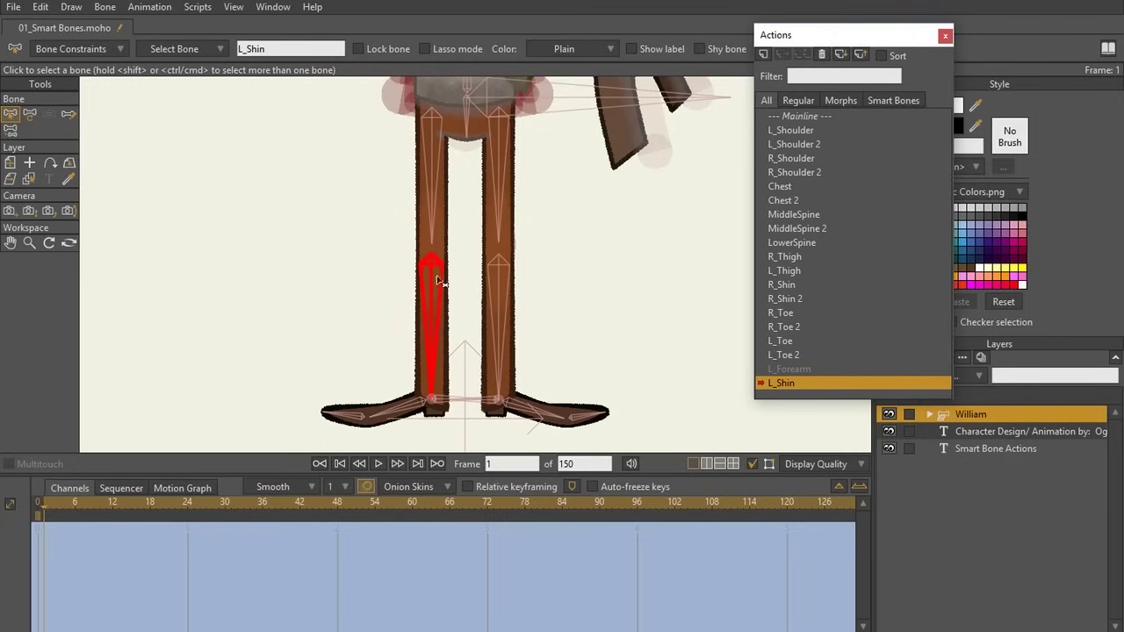
pyautogui.click(30, 113)
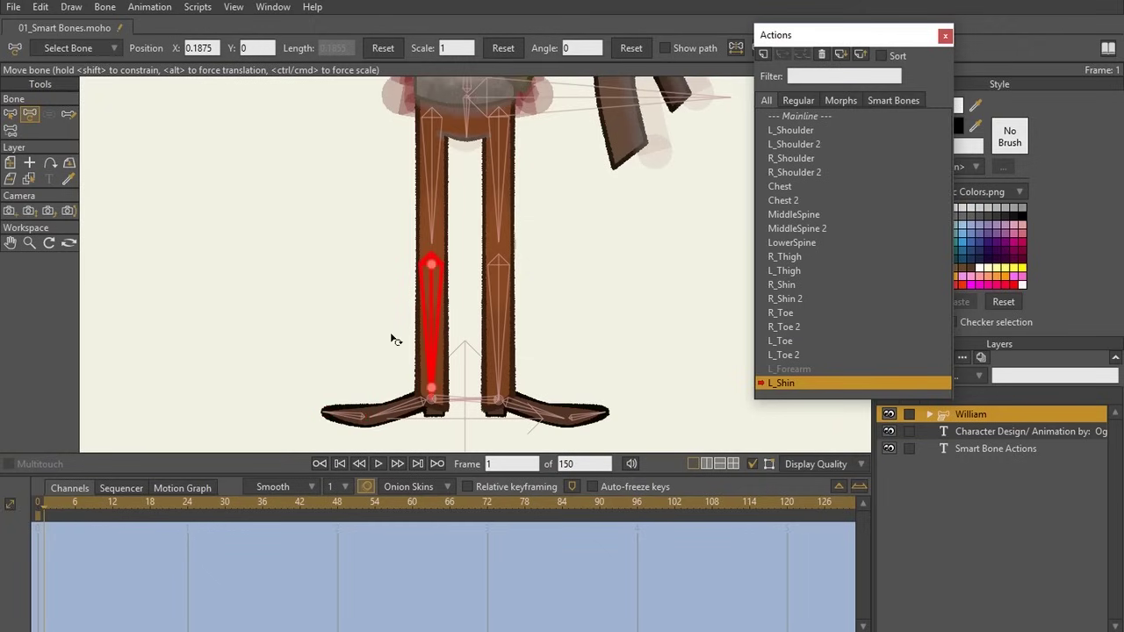
# Step: Rotate the L_Shin bone to about 91.26° so the lower leg sticks out horizontally
pyautogui.moveTo(433, 325); pyautogui.dragTo(507, 255)
pyautogui.scroll(1, 382, 194)
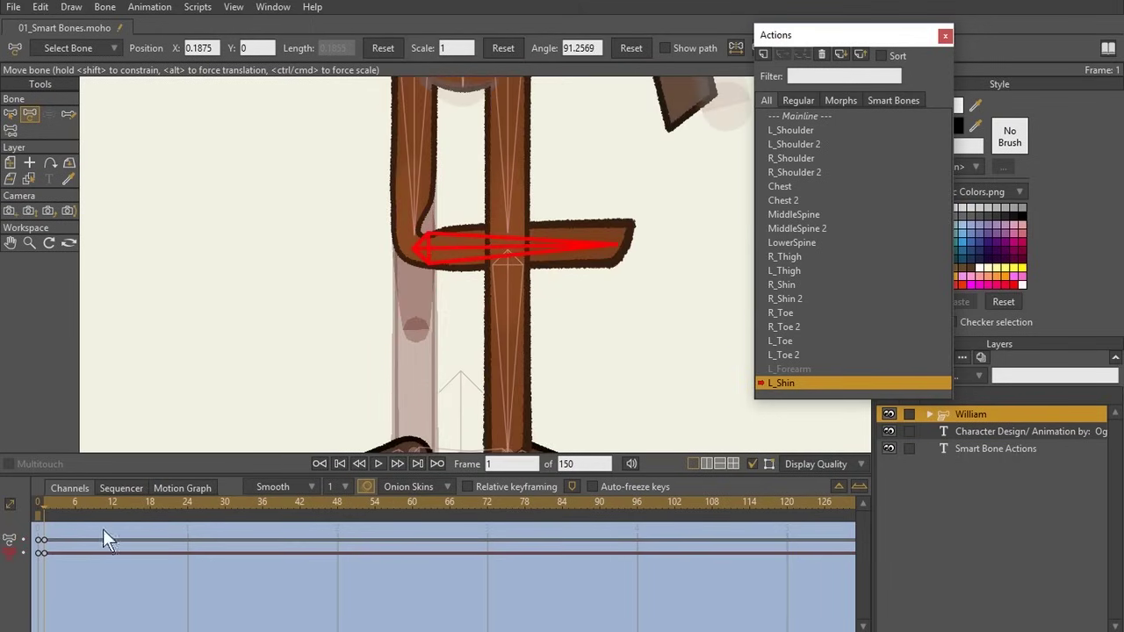
pyautogui.scroll(-1, 309, 359)
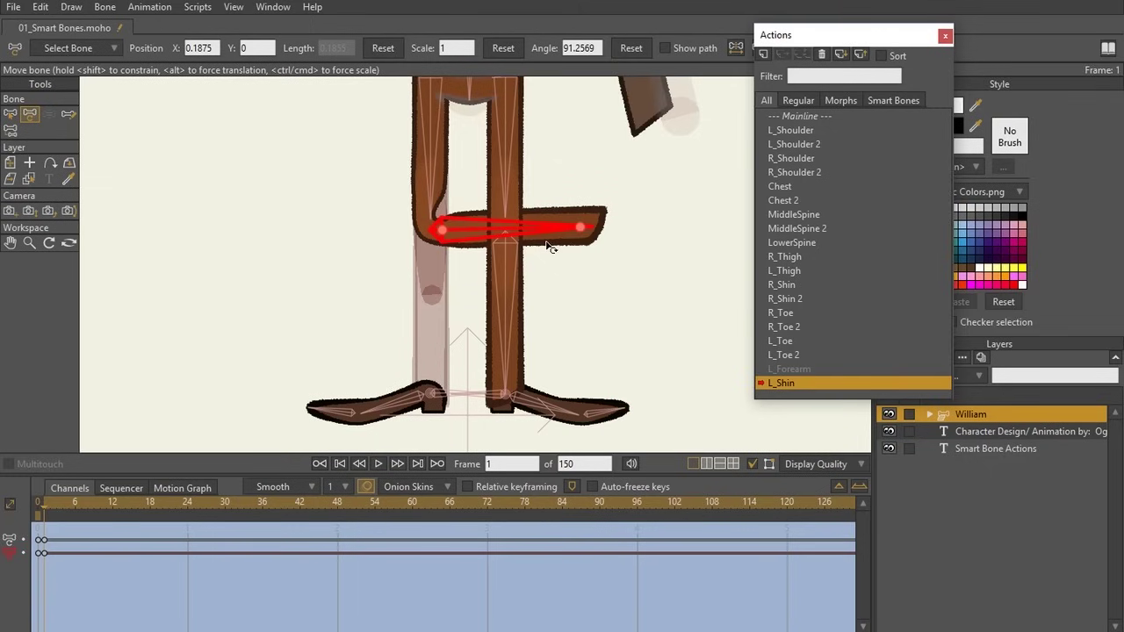
# Step: Select the Leg_L layer and bring the bent knee area into view
pyautogui.scroll(1, 555, 247)
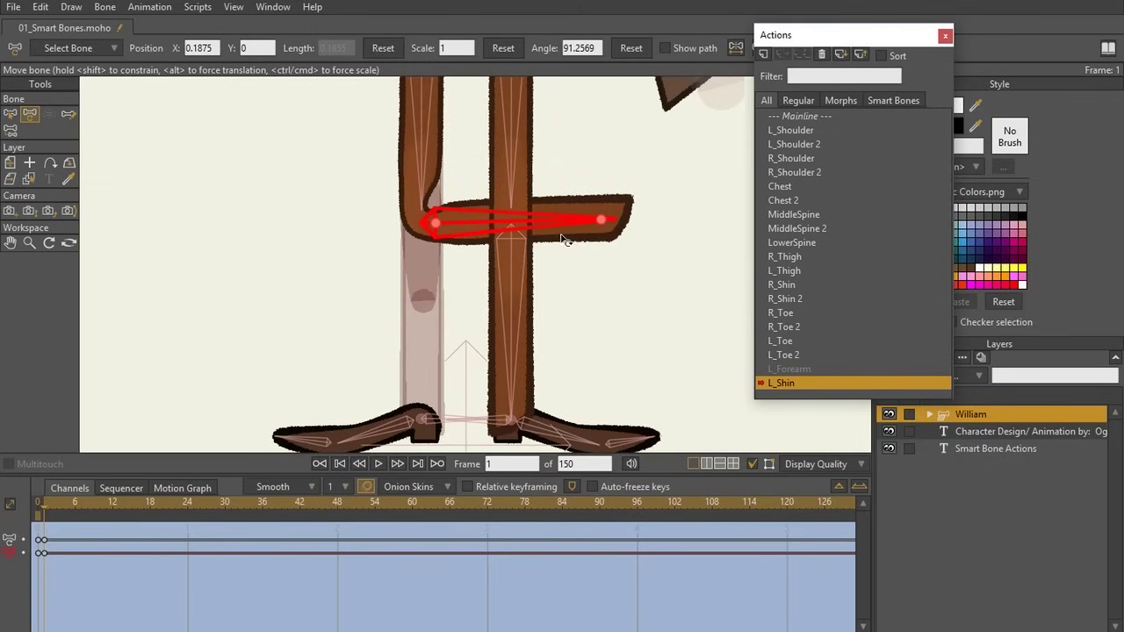
pyautogui.keyDown('ctrl'); pyautogui.keyDown('alt'); pyautogui.click(564, 239); pyautogui.keyUp('alt'); pyautogui.keyUp('ctrl')
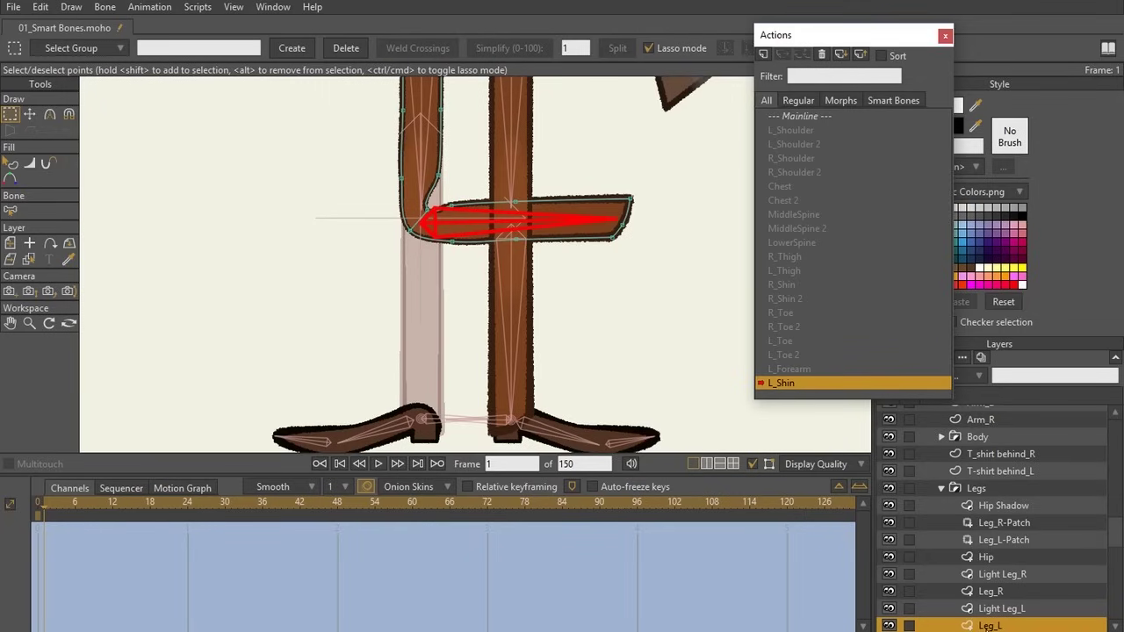
pyautogui.scroll(4, 402, 201)
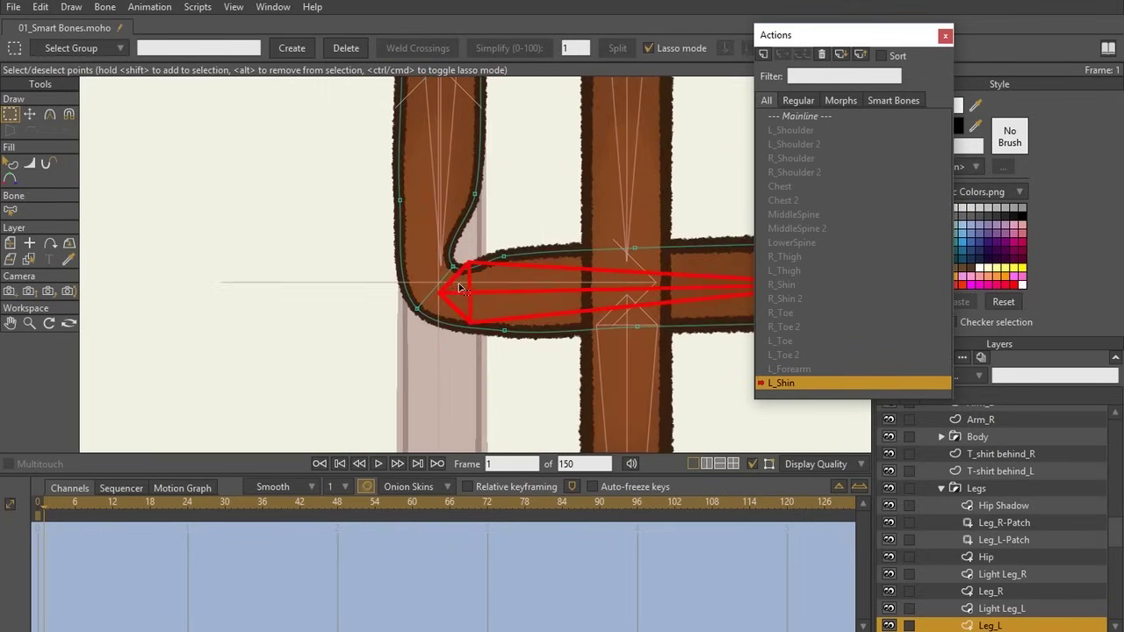
pyautogui.moveTo(538, 268); pyautogui.dragTo(431, 261)
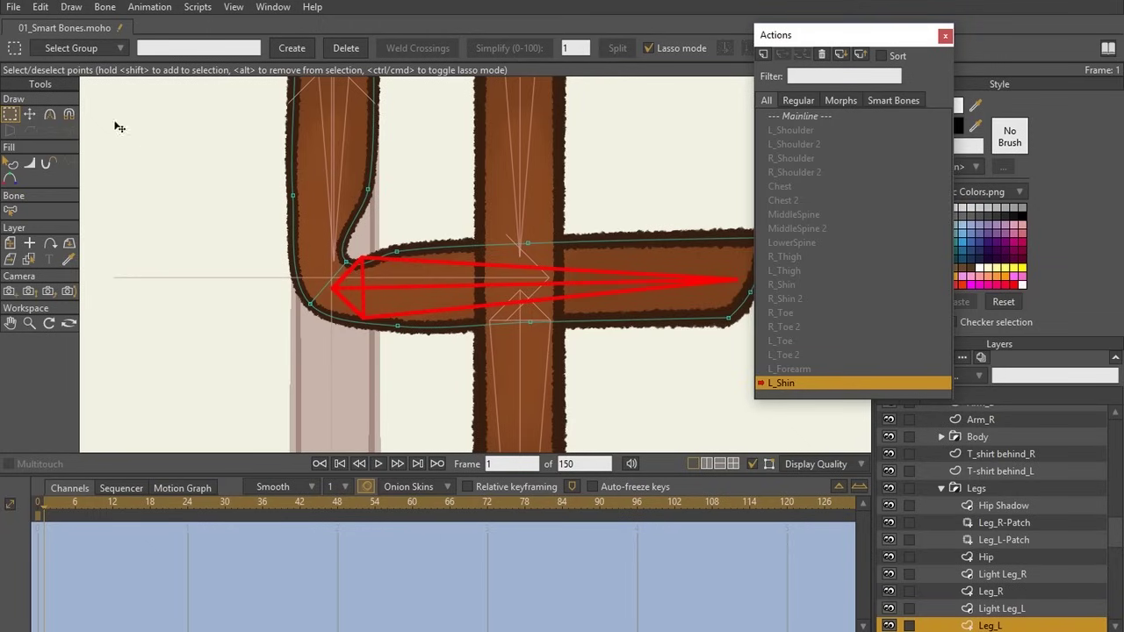
# Step: Drag the knee corner point of the leg outline to round the bend
pyautogui.click(30, 115)
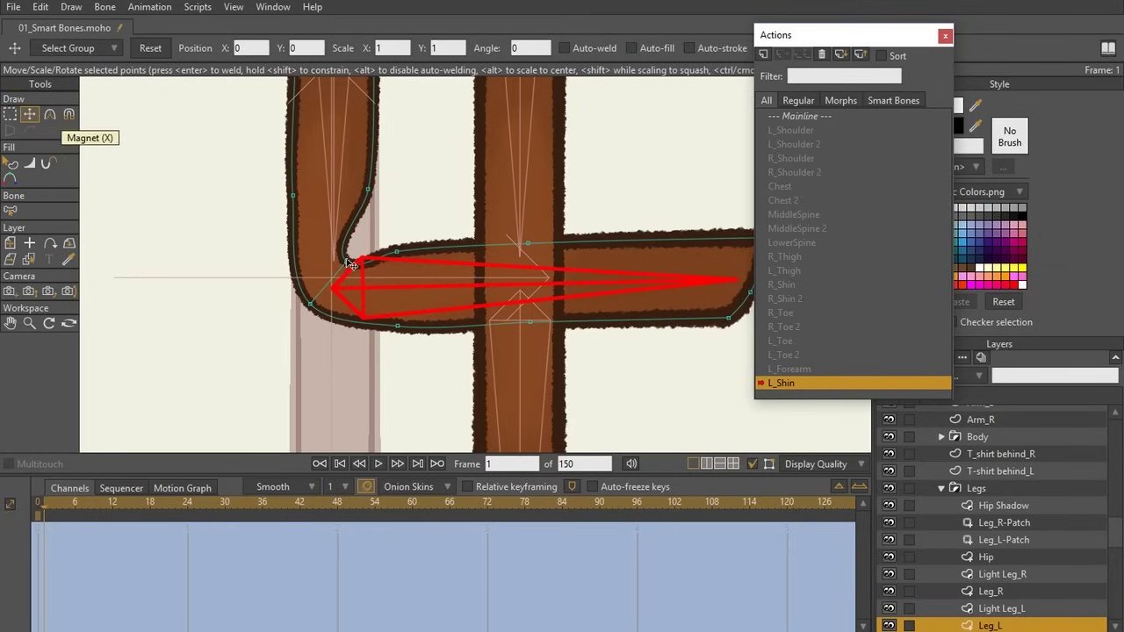
pyautogui.moveTo(351, 264); pyautogui.dragTo(381, 239)
pyautogui.scroll(-2, 492, 237)
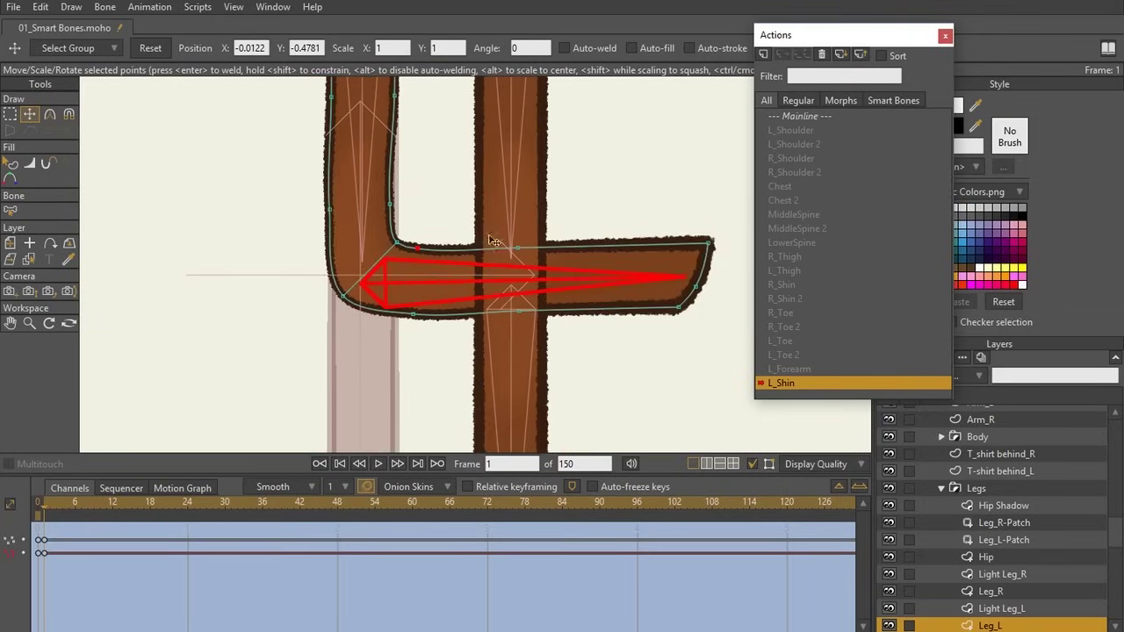
pyautogui.scroll(1, 463, 218)
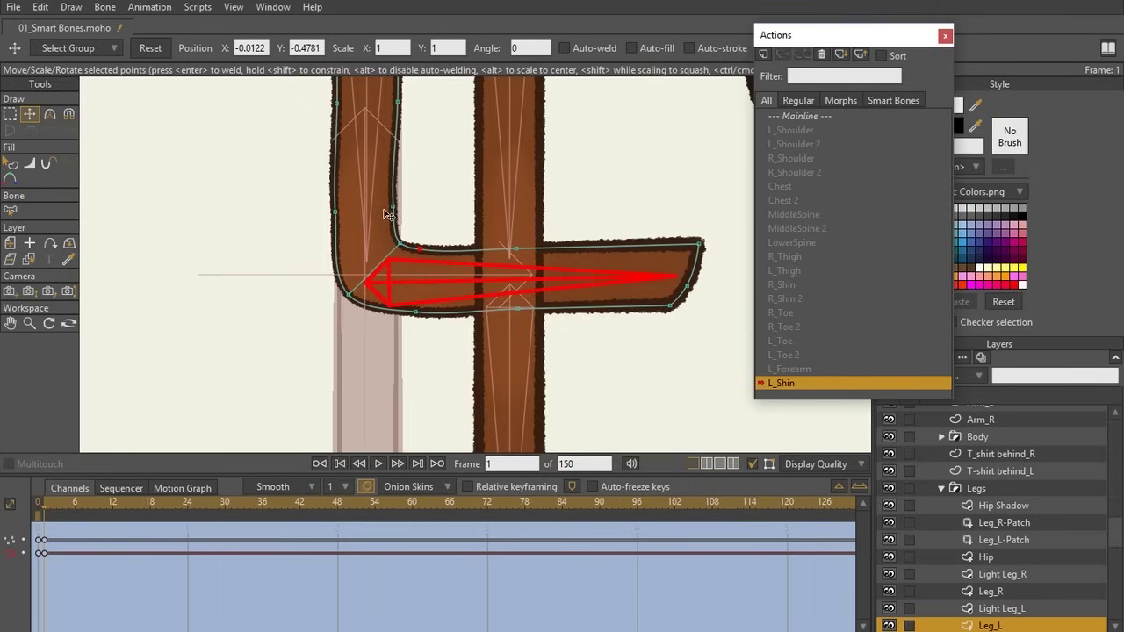
pyautogui.scroll(1, 387, 230)
pyautogui.scroll(-1, 392, 234)
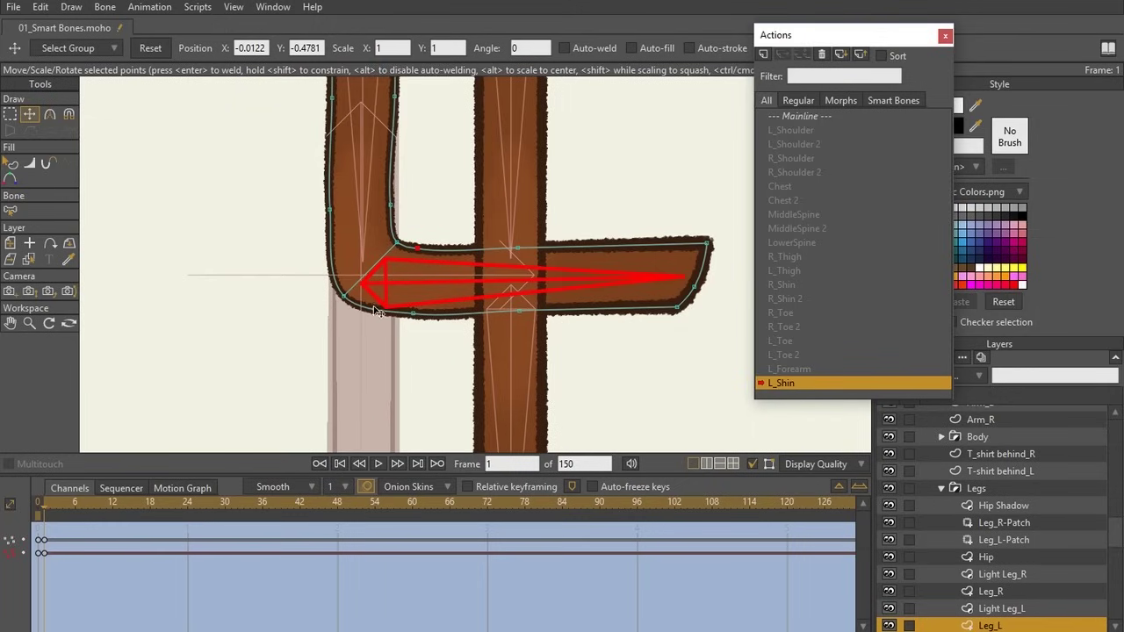
pyautogui.click(50, 113)
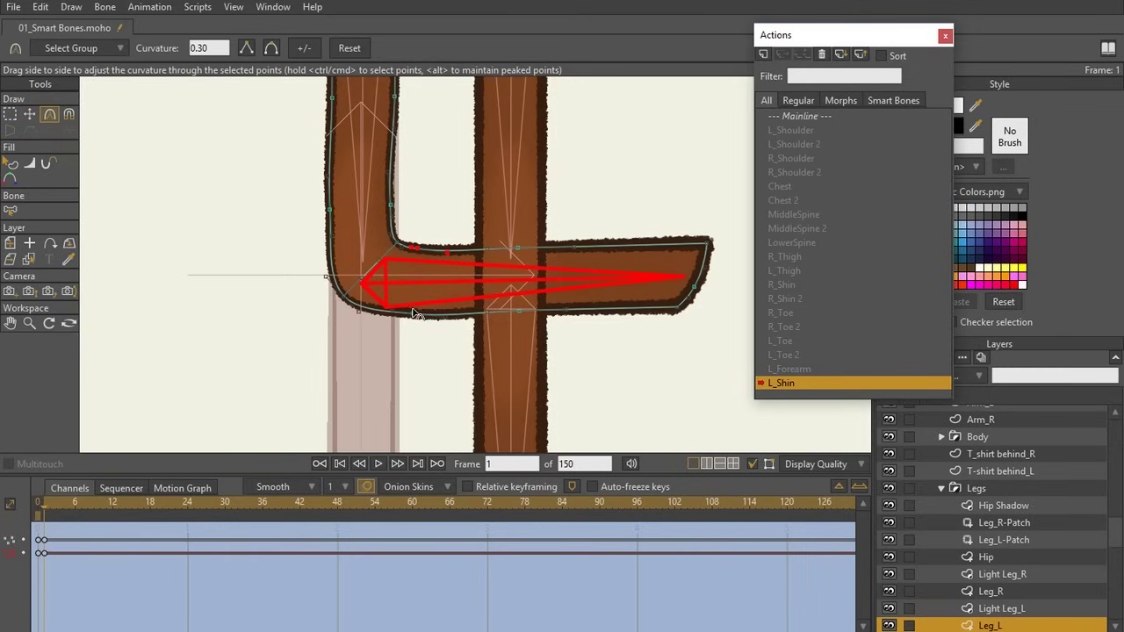
# Step: Reduce curvature on the three bottom-edge points and round the leg's left-edge points
pyautogui.moveTo(284, 316); pyautogui.dragTo(359, 321)
pyautogui.keyDown('ctrl'); pyautogui.click(553, 320); pyautogui.keyUp('ctrl')
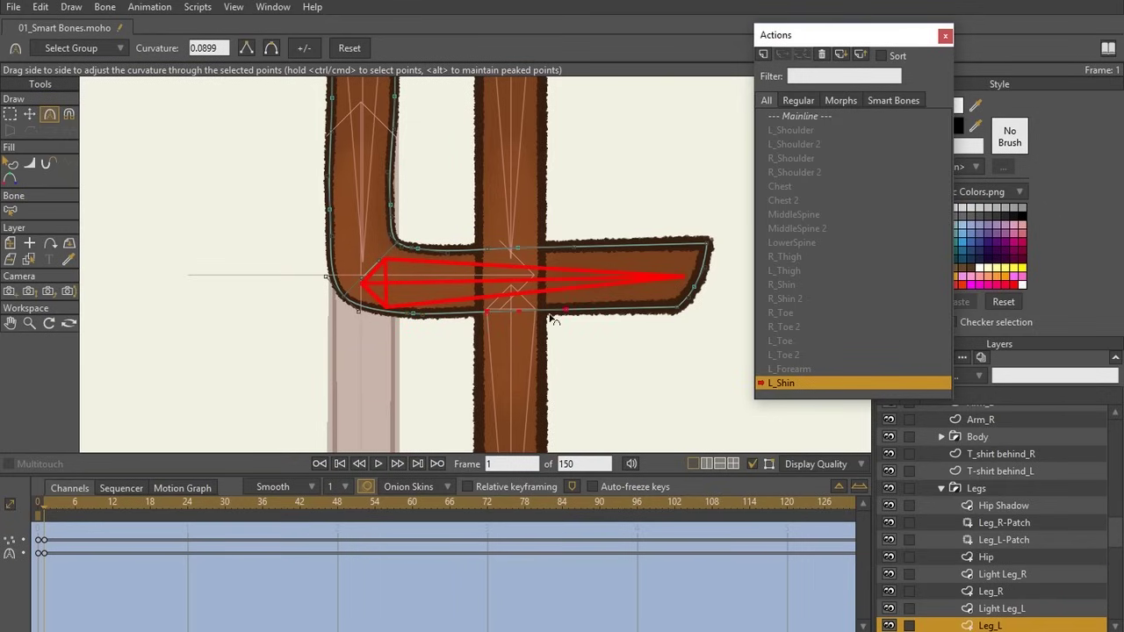
pyautogui.click(333, 198)
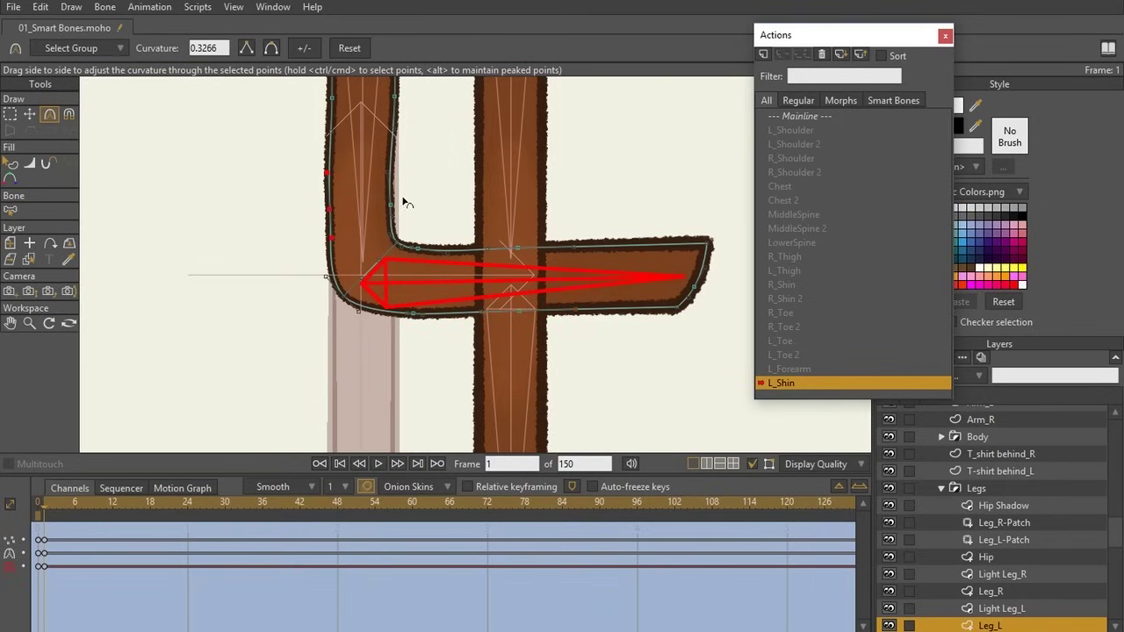
pyautogui.scroll(3, 425, 245)
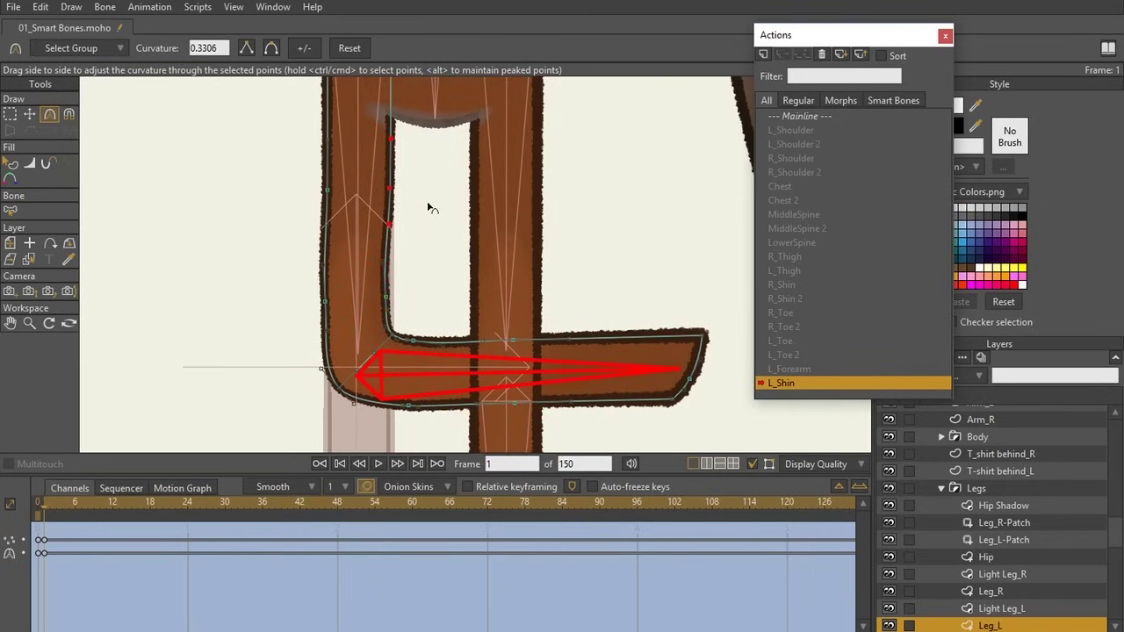
pyautogui.scroll(2, 421, 253)
# Step: Nudge the inner leg points to reshape the knee, previewing with overlays hidden
pyautogui.press('t')
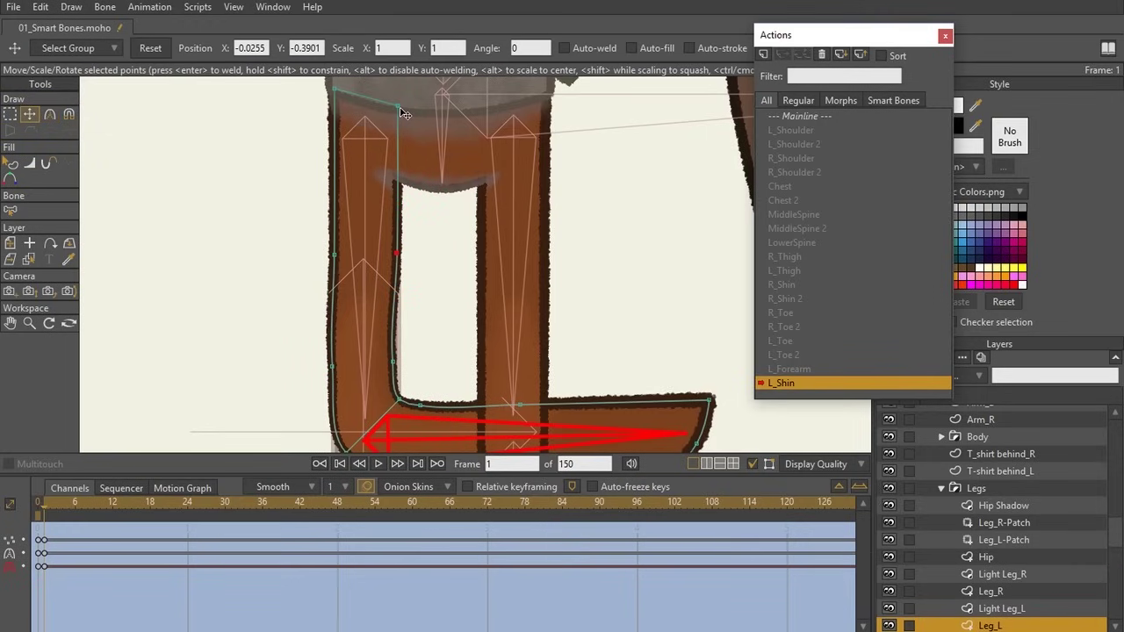
pyautogui.moveTo(400, 111); pyautogui.dragTo(409, 112)
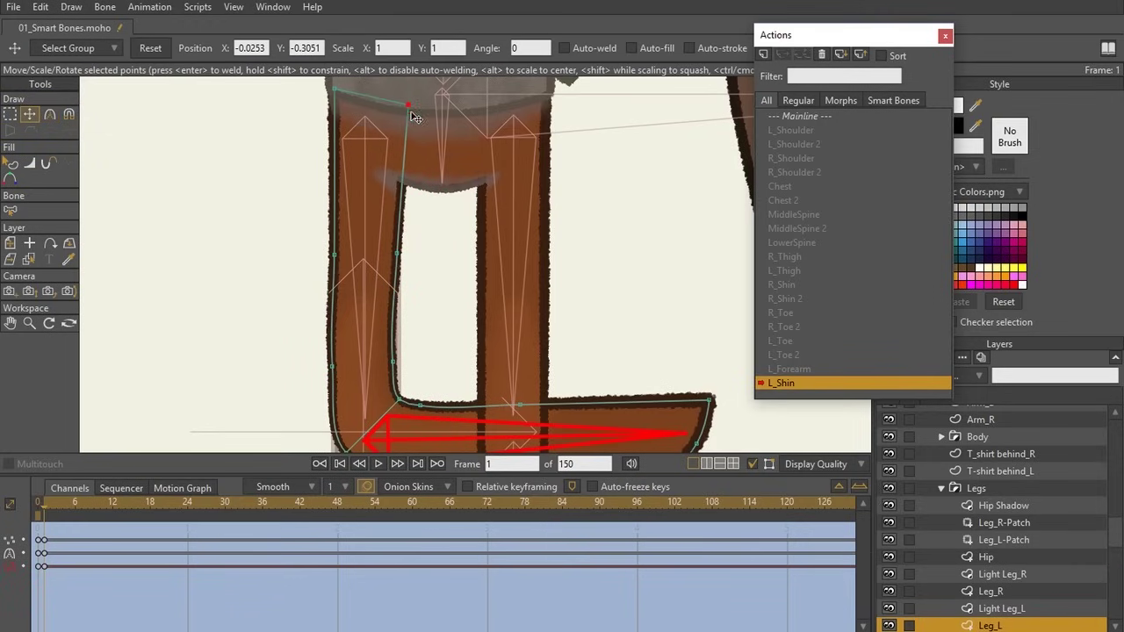
pyautogui.scroll(-1, 447, 277)
pyautogui.scroll(-2, 441, 234)
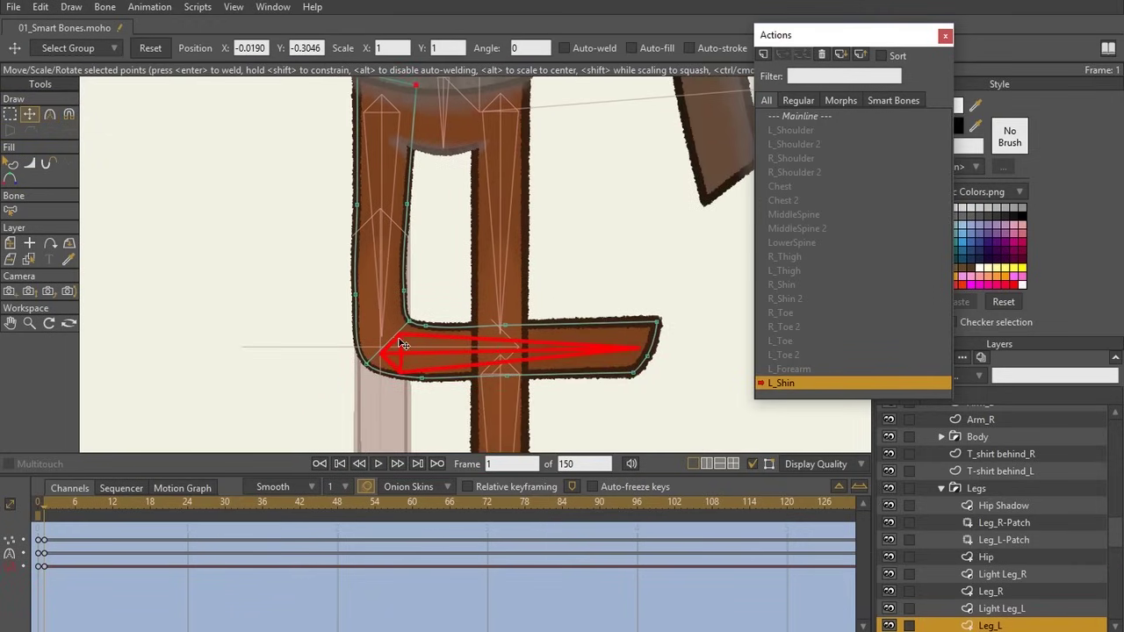
pyautogui.moveTo(402, 343); pyautogui.dragTo(412, 295)
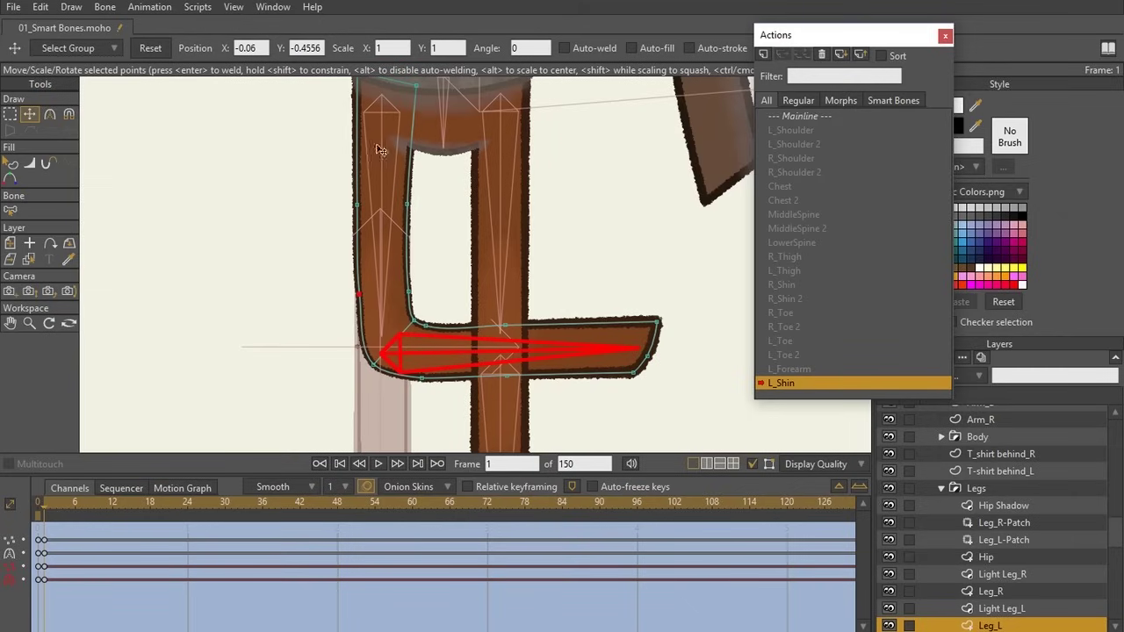
pyautogui.click(751, 465)
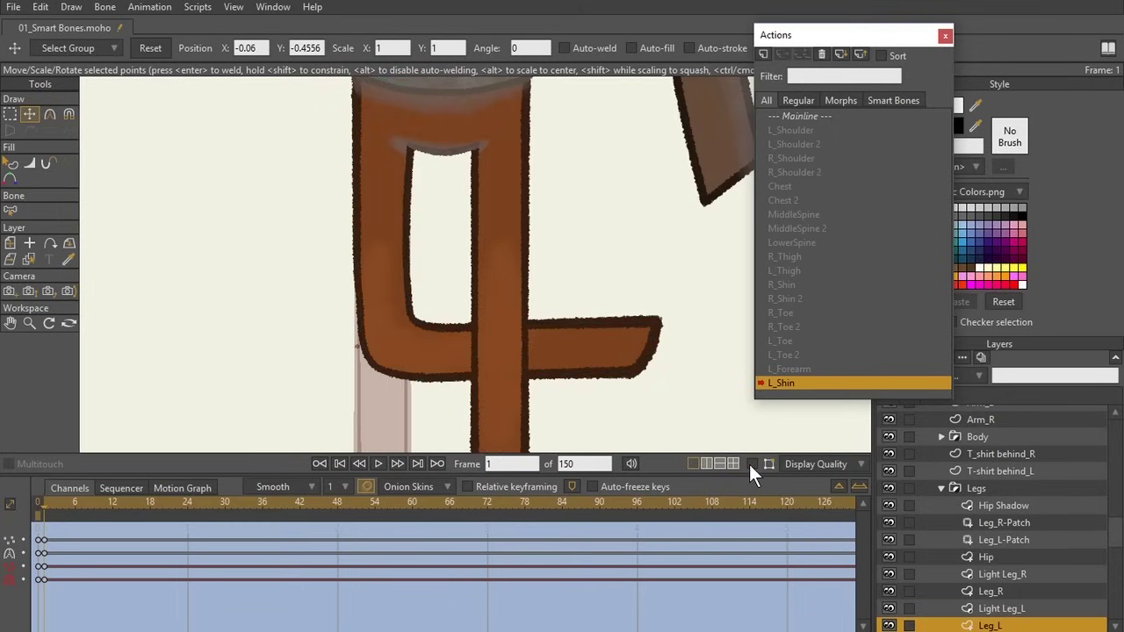
pyautogui.click(751, 465)
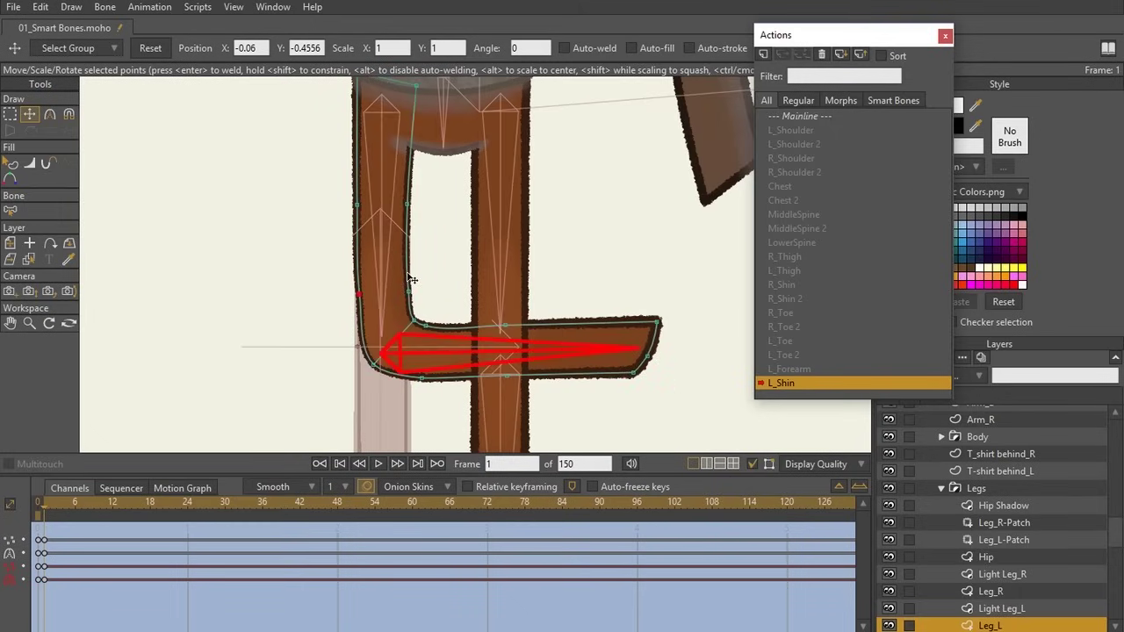
# Step: Return to Mainline, close the Actions window, and select the collapsed William group
pyautogui.click(793, 115)
pyautogui.click(945, 35)
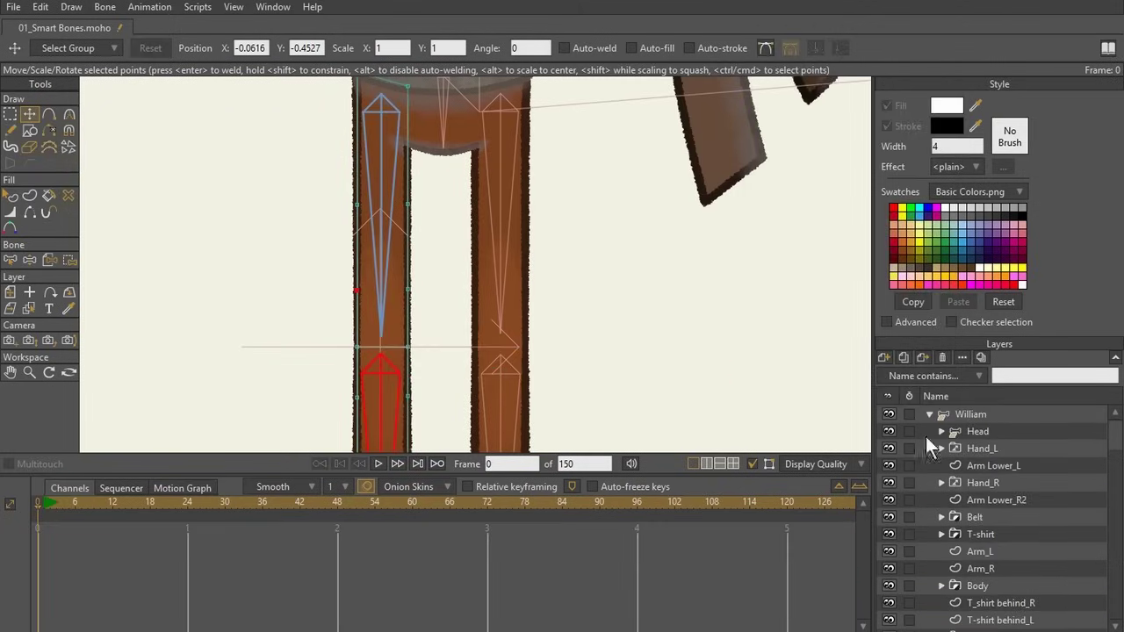
pyautogui.click(929, 414)
pyautogui.click(985, 417)
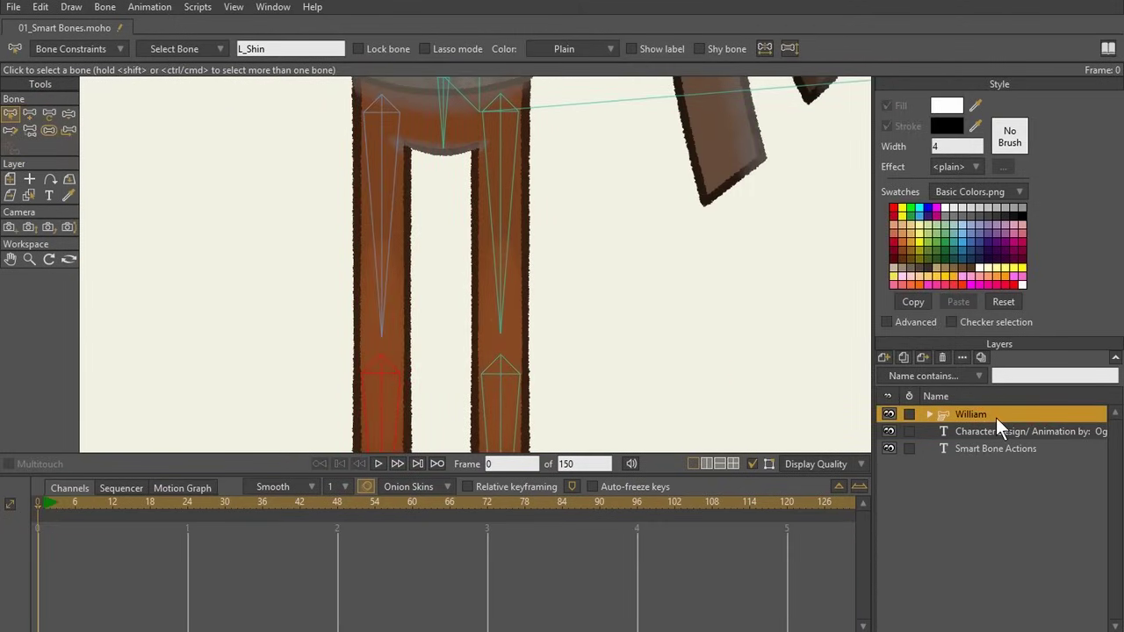
# Step: At frame 1, lift William's left foot to test the L_Shin action's knee bend
pyautogui.click(42, 503)
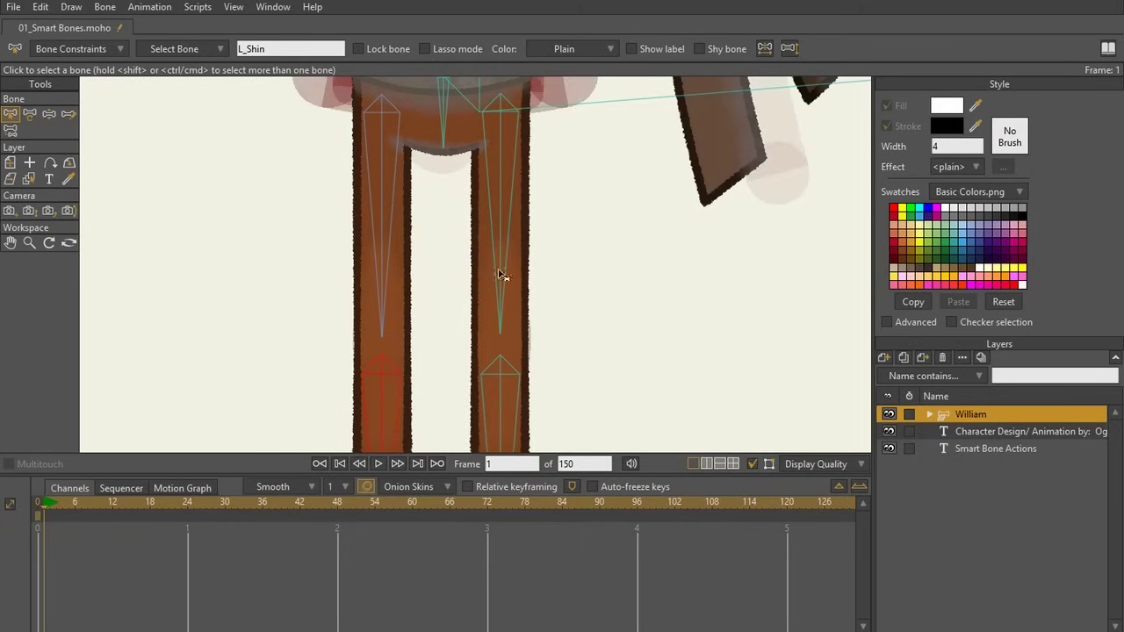
pyautogui.scroll(-5, 474, 289)
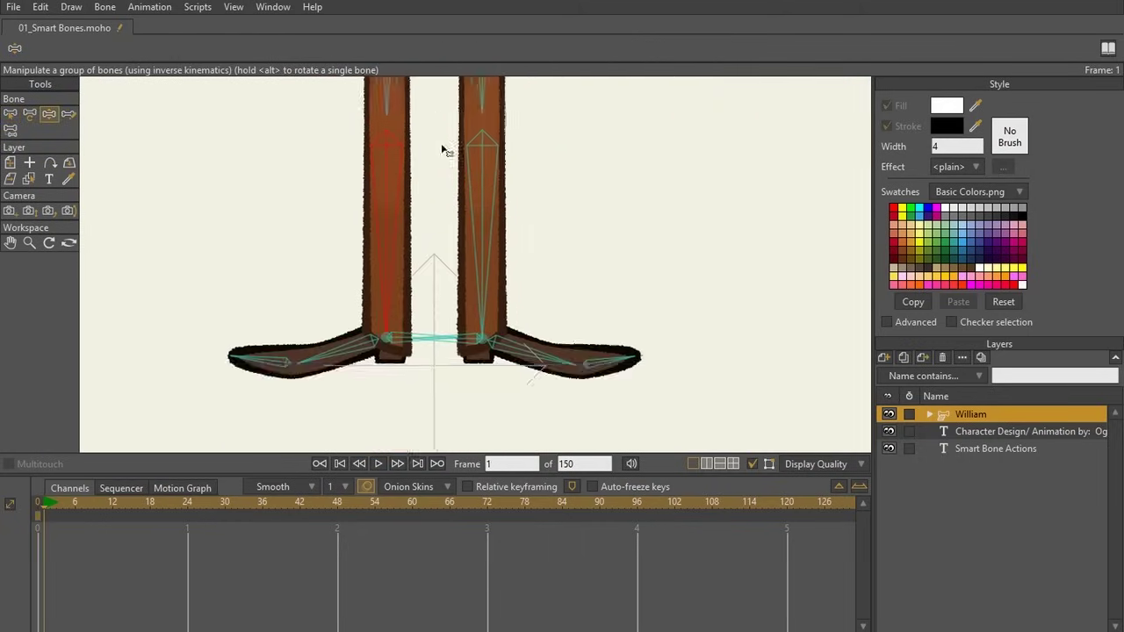
pyautogui.scroll(3, 447, 332)
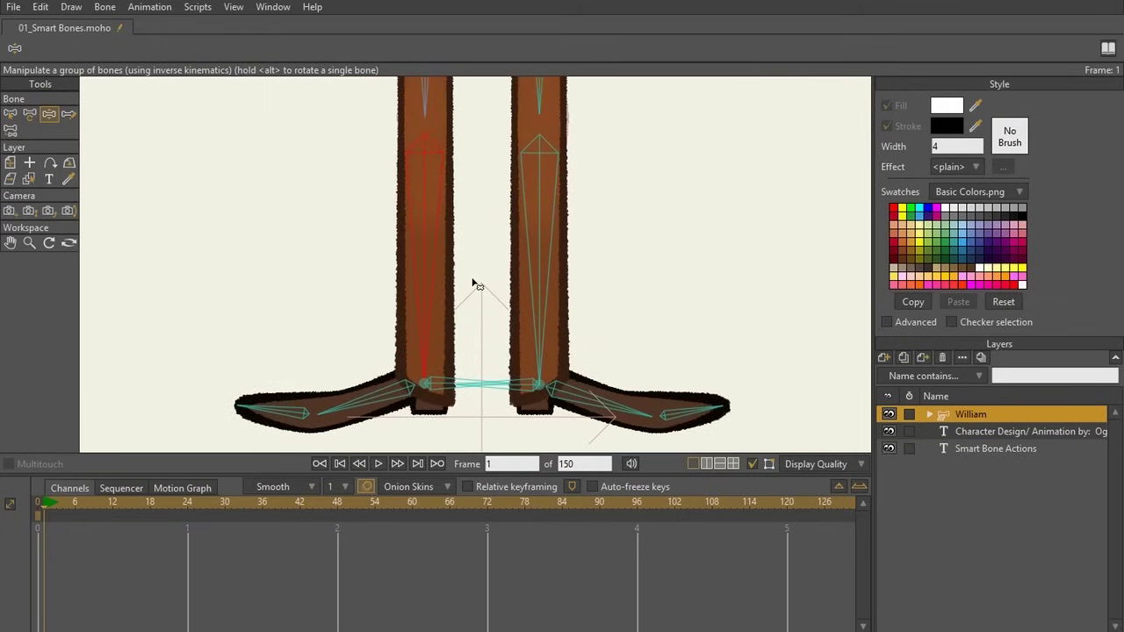
pyautogui.scroll(-1, 431, 250)
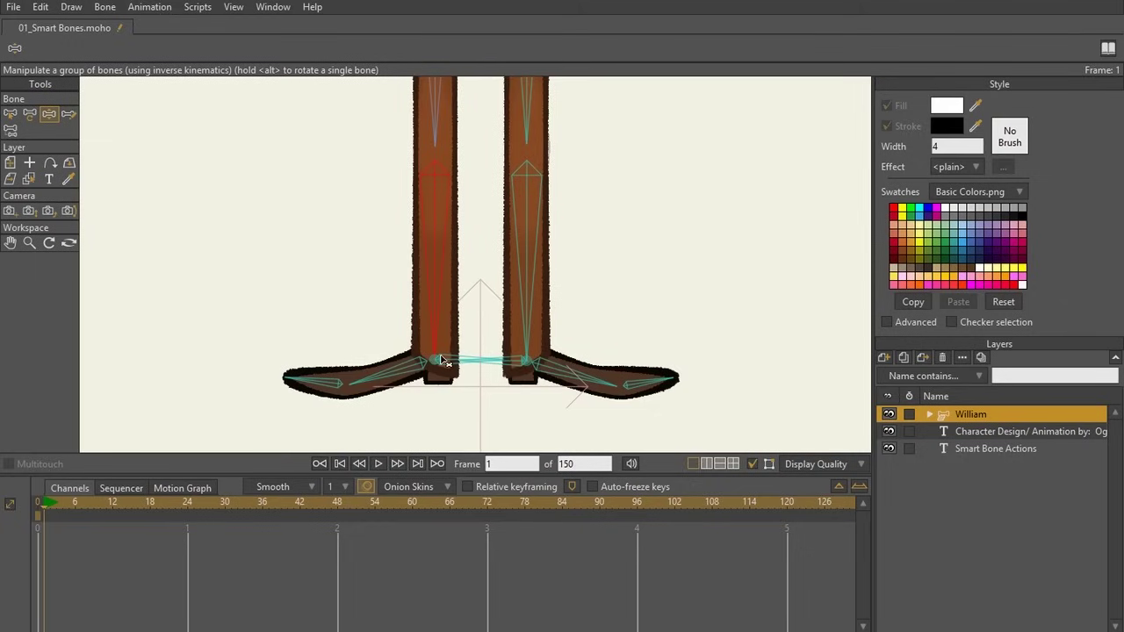
pyautogui.scroll(-2, 469, 326)
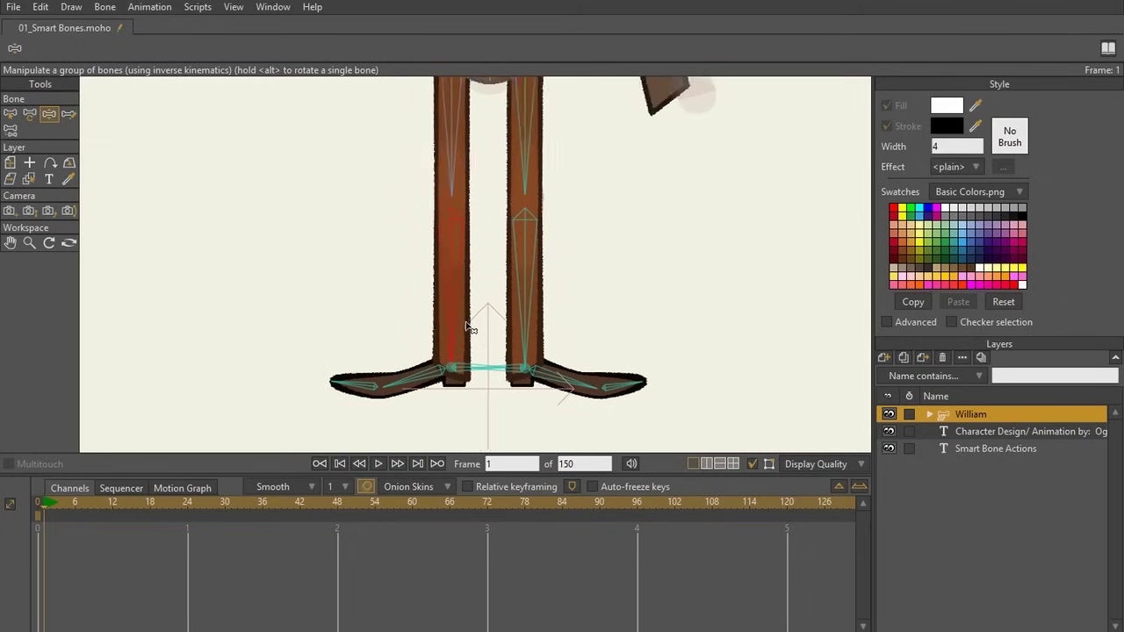
pyautogui.moveTo(469, 389); pyautogui.dragTo(477, 314)
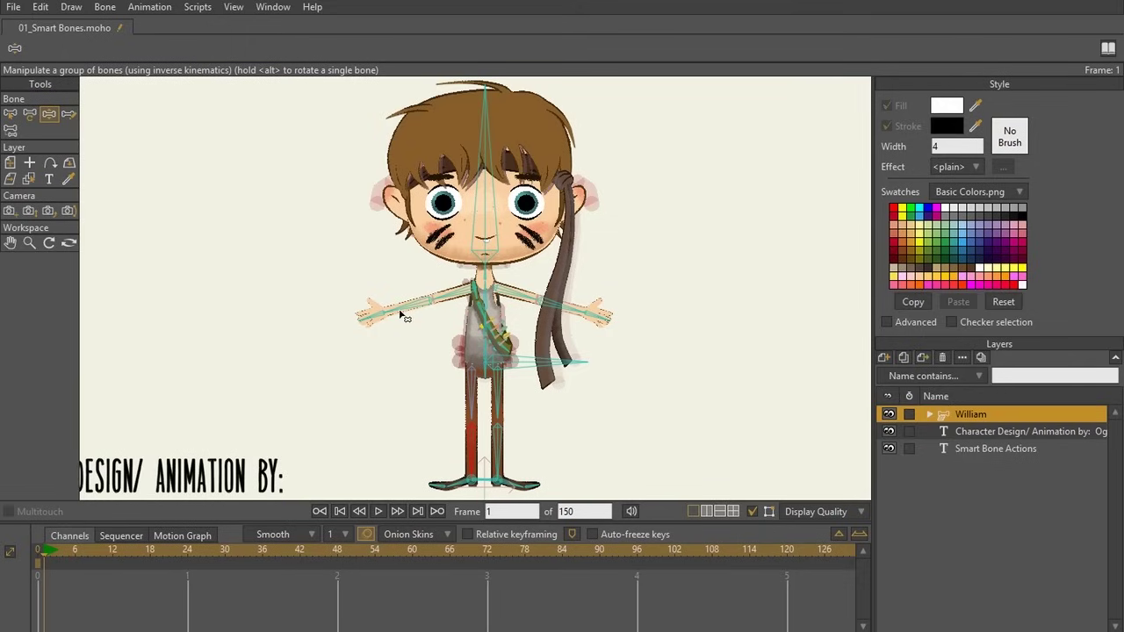
pyautogui.moveTo(484, 488); pyautogui.dragTo(449, 425)
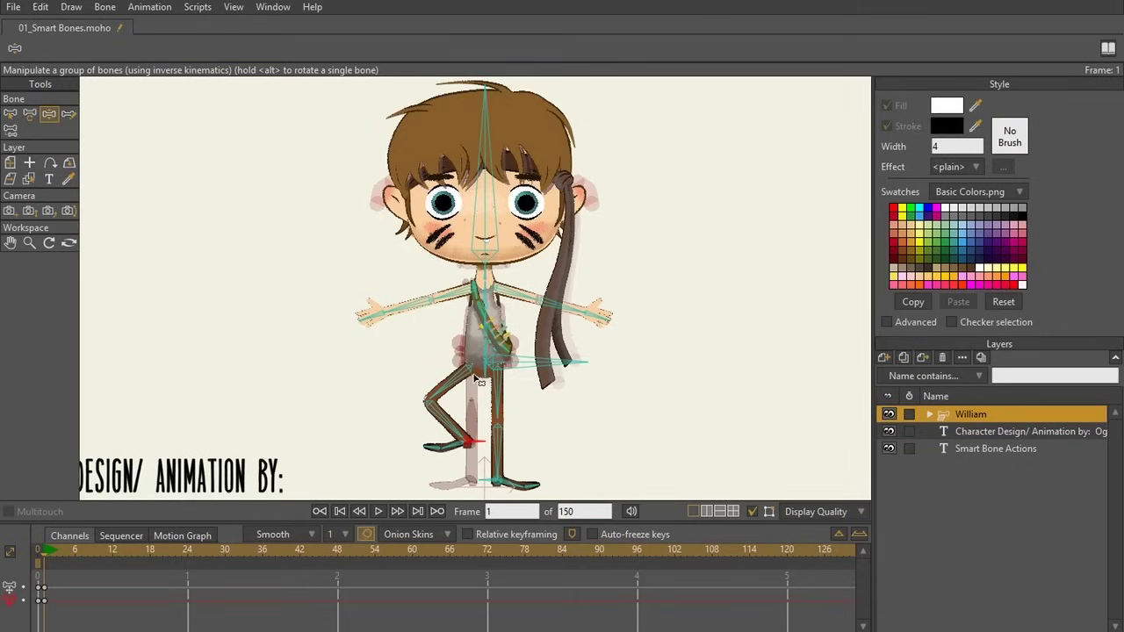
pyautogui.hotkey('ctrl', 'z')
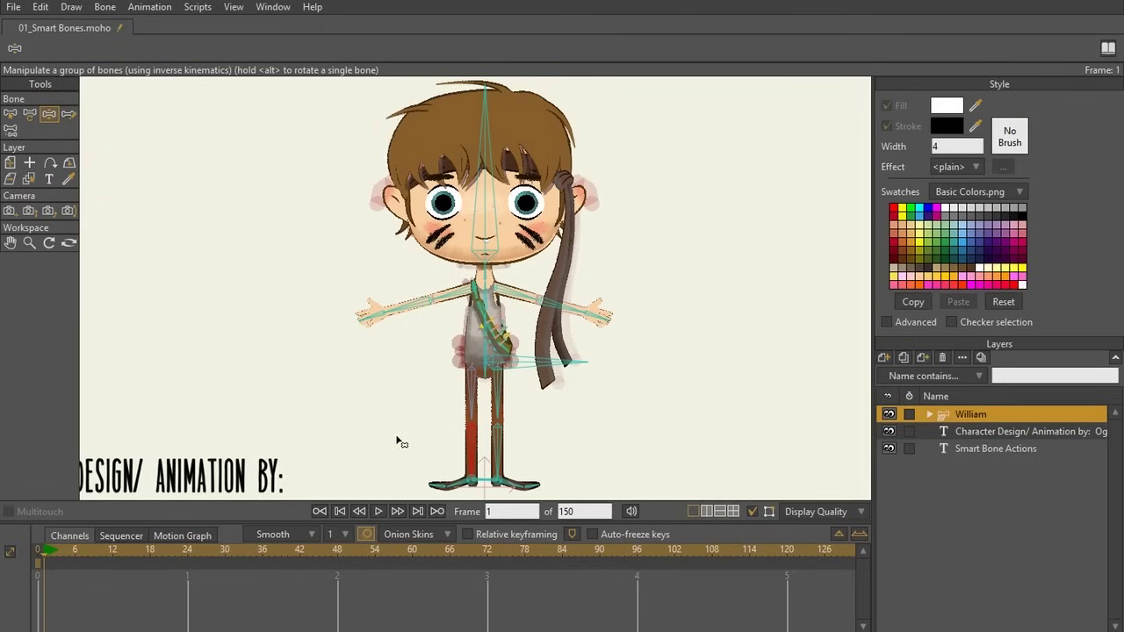
pyautogui.scroll(-2, 477, 462)
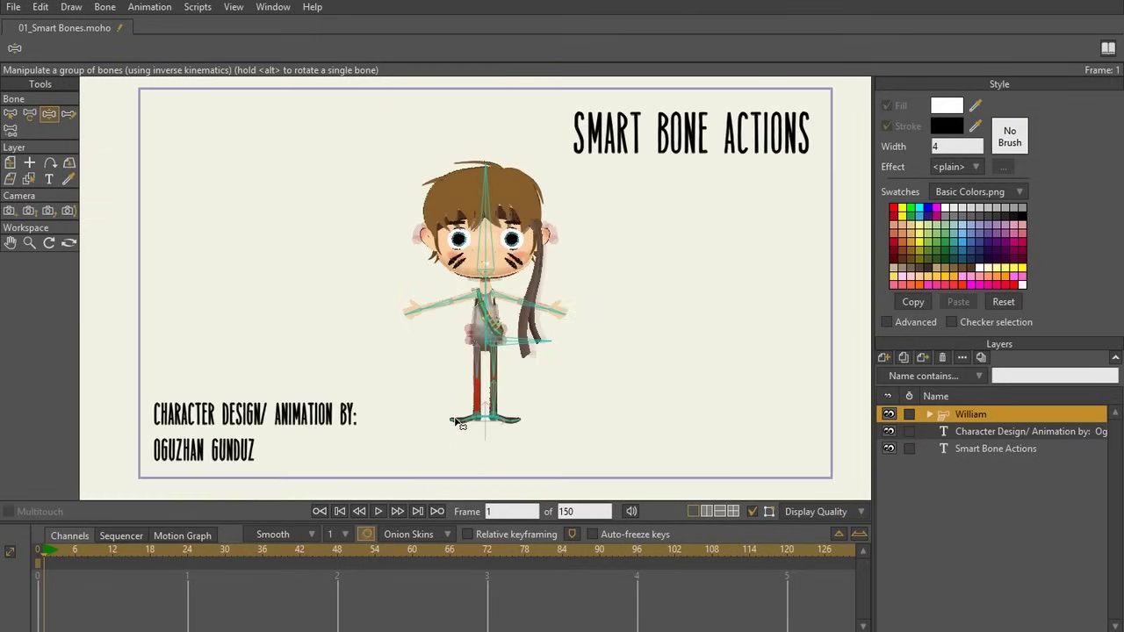